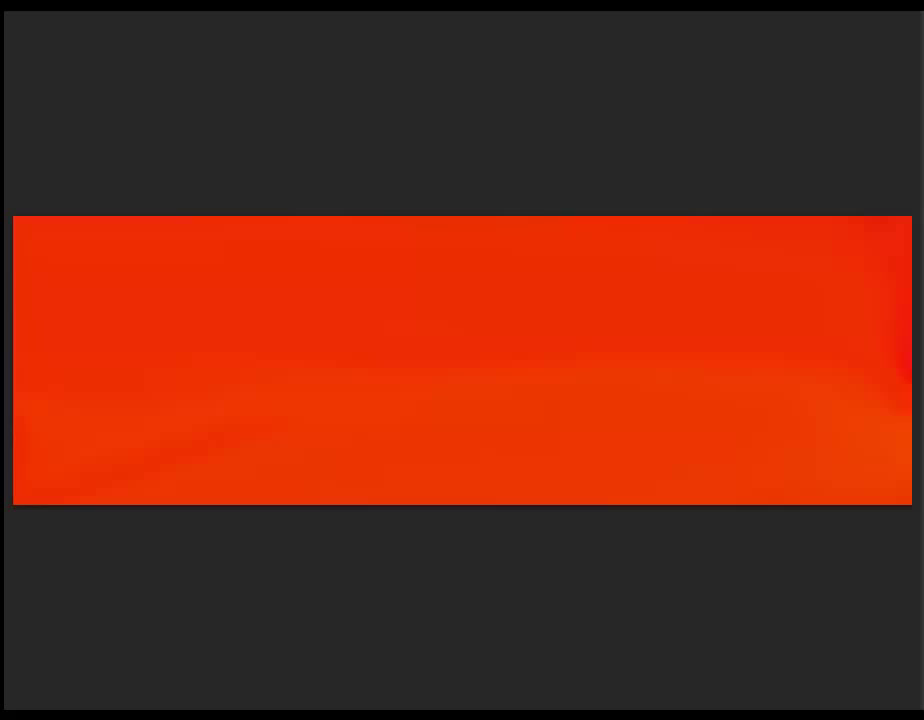
Paint a black ground band along the bottom edge and cover the stray dark top streak with red.
left_click_drag(898, 495, 575, 496)
mouse_move(670, 490)
left_mouse_down()
mouse_move(148, 488)
mouse_move(258, 505)
mouse_move(509, 511)
mouse_move(565, 491)
mouse_move(155, 514)
mouse_move(31, 495)
mouse_move(179, 507)
mouse_move(91, 514)
mouse_move(559, 515)
mouse_move(672, 500)
left_mouse_up()
mouse_move(885, 220)
left_mouse_down()
mouse_move(582, 233)
mouse_move(135, 225)
left_mouse_up()
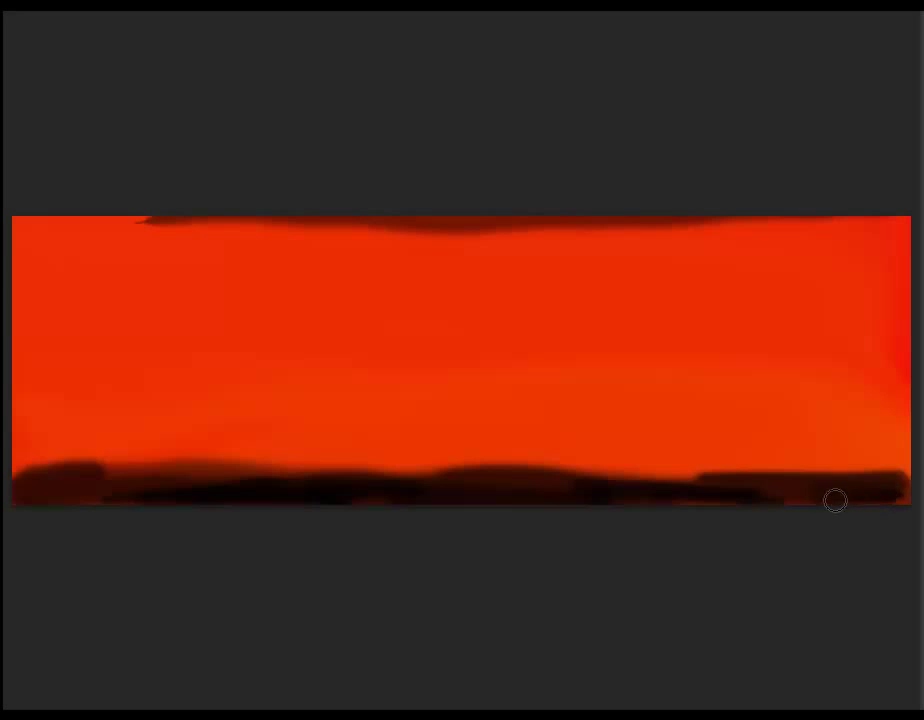
mouse_move(833, 499)
left_mouse_down()
mouse_move(858, 480)
mouse_move(798, 474)
mouse_move(613, 493)
mouse_move(82, 497)
mouse_move(50, 478)
mouse_move(91, 466)
mouse_move(19, 464)
mouse_move(324, 474)
mouse_move(845, 471)
mouse_move(462, 451)
mouse_move(214, 456)
mouse_move(21, 445)
left_mouse_up()
mouse_move(345, 223)
left_mouse_down()
mouse_move(161, 230)
mouse_move(563, 237)
mouse_move(866, 206)
left_mouse_up()
left_click_drag(359, 487, 896, 472)
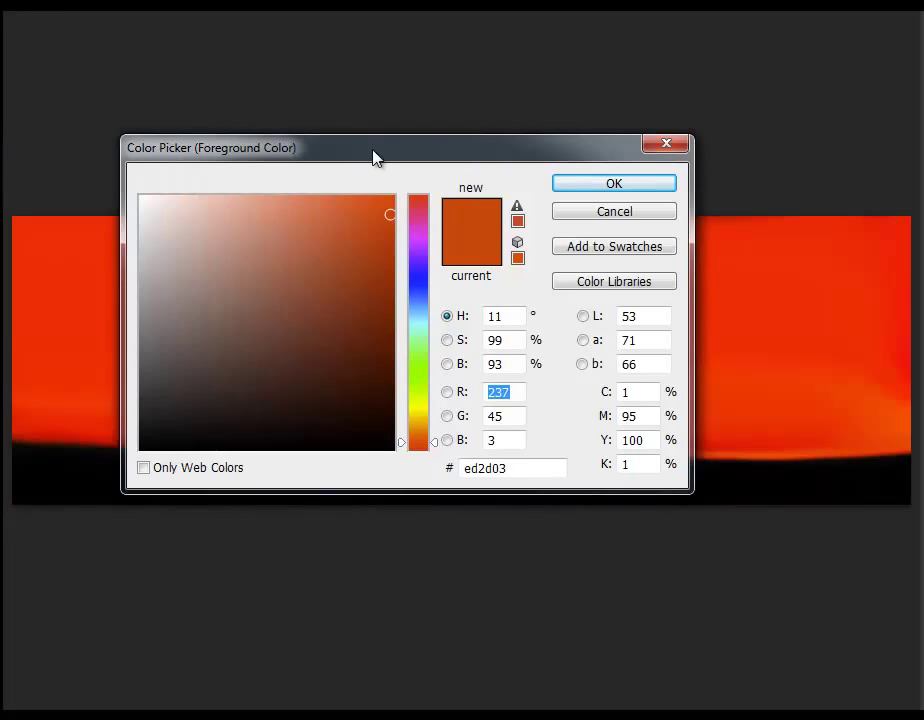
Choose a darker red in the Color Picker and paint dark red strokes across the upper sky.
left_click_drag(373, 157, 348, 140)
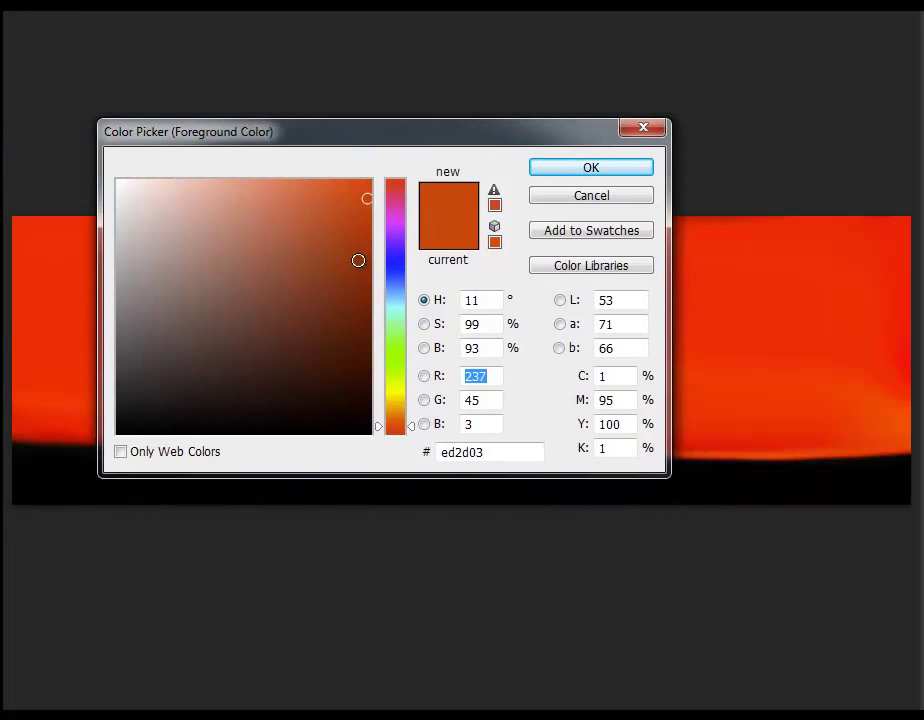
left_click(359, 274)
key("Return")
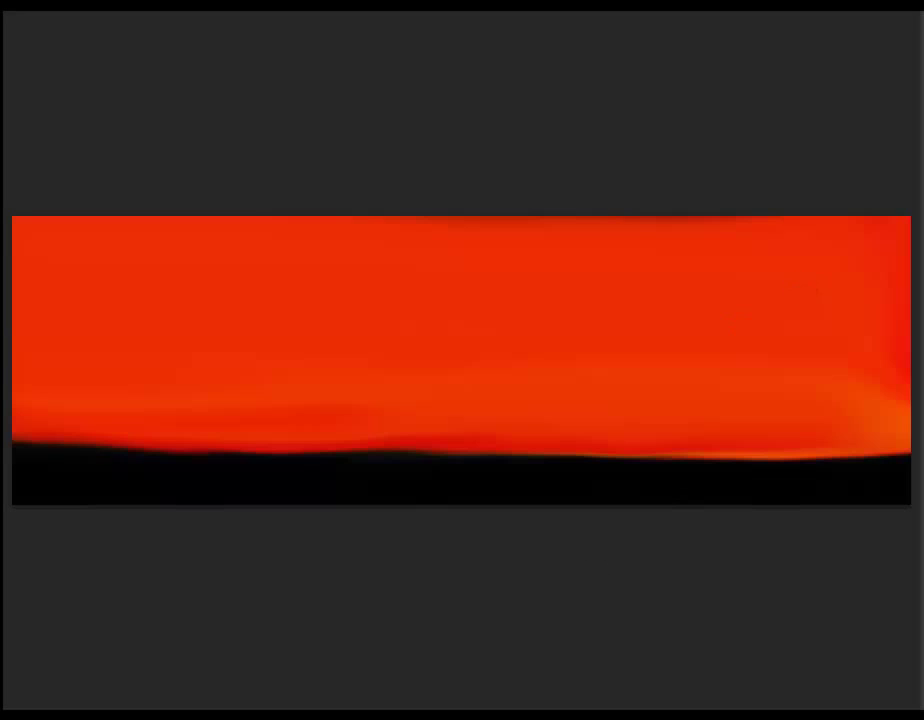
mouse_move(786, 276)
left_mouse_down()
mouse_move(660, 270)
mouse_move(891, 289)
mouse_move(796, 274)
mouse_move(392, 278)
mouse_move(538, 340)
mouse_move(569, 313)
mouse_move(770, 240)
mouse_move(897, 316)
mouse_move(895, 338)
mouse_move(712, 373)
mouse_move(351, 334)
mouse_move(134, 290)
mouse_move(82, 233)
mouse_move(489, 268)
mouse_move(202, 243)
mouse_move(494, 276)
mouse_move(681, 231)
mouse_move(598, 367)
mouse_move(138, 387)
mouse_move(78, 353)
mouse_move(561, 305)
mouse_move(93, 355)
left_mouse_up()
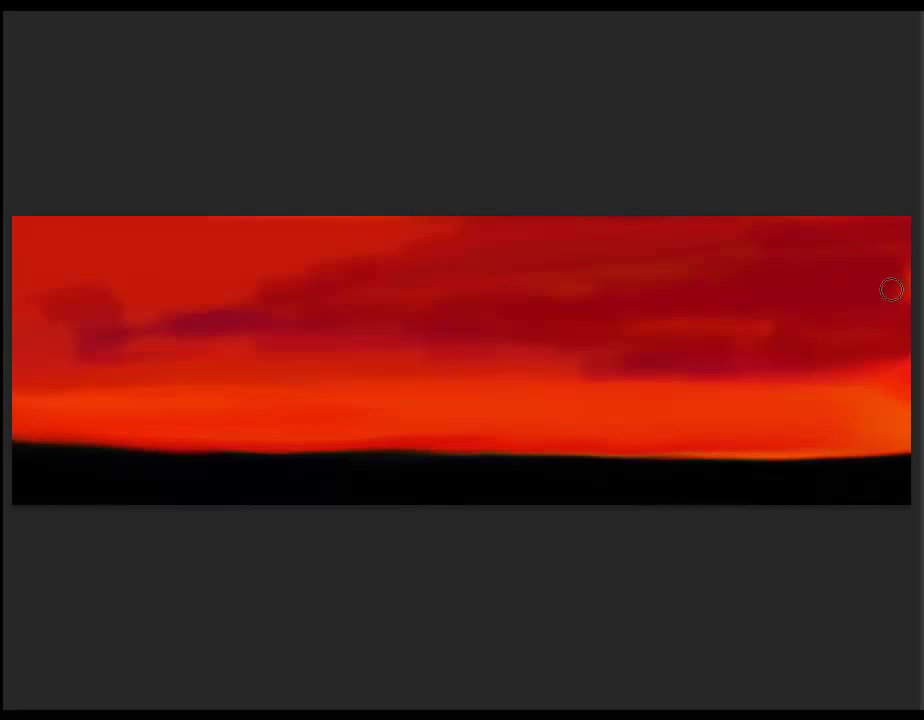
mouse_move(889, 333)
left_mouse_down()
mouse_move(827, 328)
mouse_move(740, 221)
mouse_move(763, 336)
mouse_move(376, 371)
mouse_move(37, 386)
mouse_move(206, 349)
mouse_move(289, 243)
mouse_move(472, 292)
mouse_move(105, 239)
mouse_move(64, 245)
mouse_move(134, 311)
mouse_move(170, 380)
left_mouse_up()
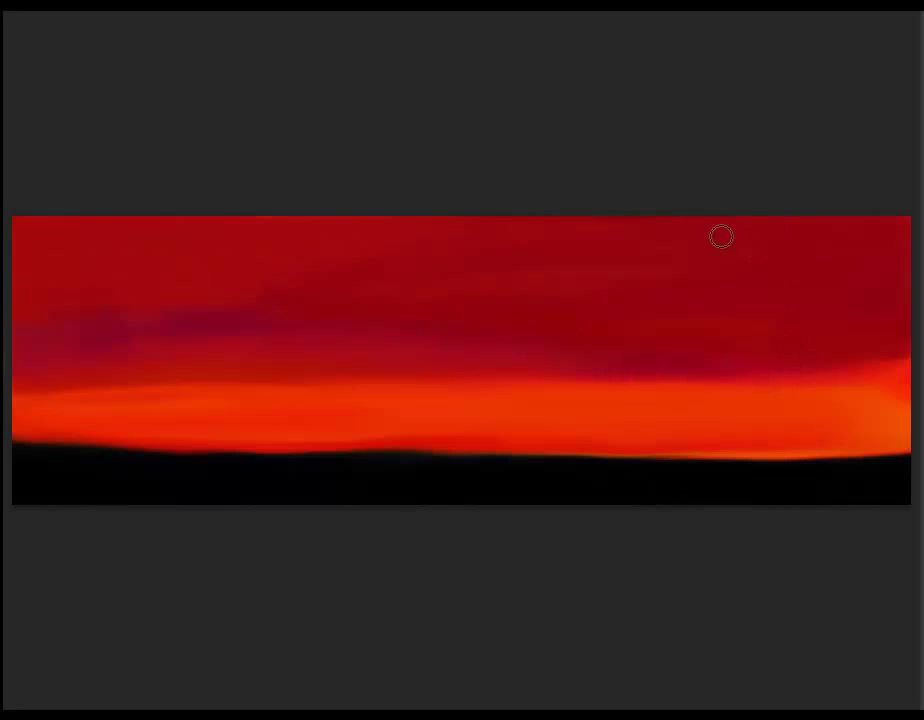
With a larger brush, deepen the whole upper sky band red and add a dark blue upper-left cloud.
key("bracketright")
key("bracketright")
key("bracketright")
key("bracketright")
mouse_move(889, 256)
left_mouse_down()
mouse_move(330, 233)
mouse_move(118, 237)
mouse_move(703, 268)
mouse_move(709, 367)
mouse_move(445, 340)
mouse_move(97, 388)
mouse_move(78, 301)
mouse_move(270, 388)
mouse_move(301, 427)
left_mouse_up()
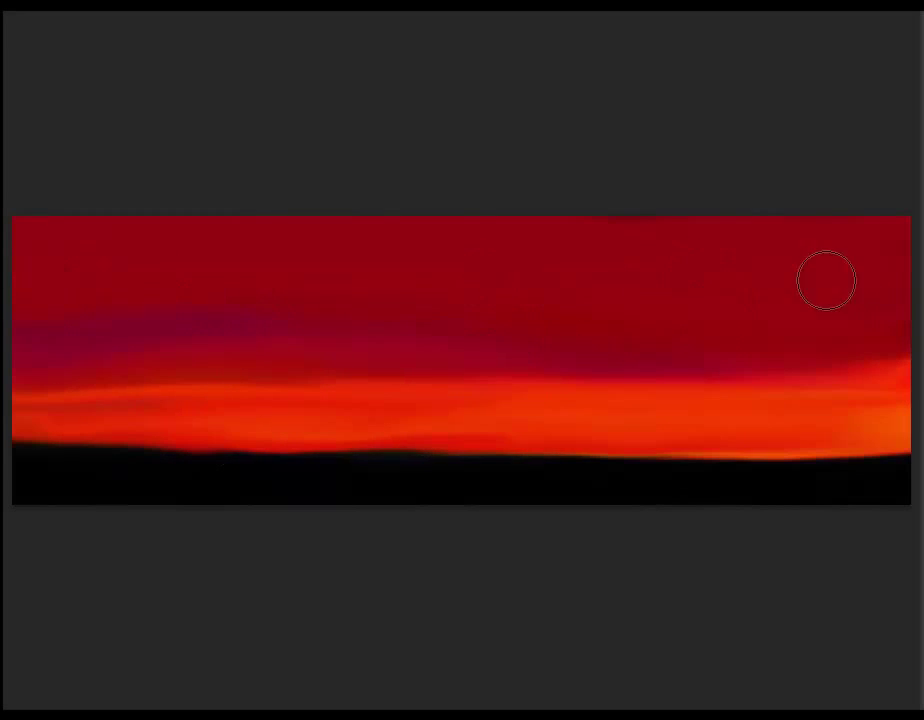
left_click_drag(780, 394, 641, 306)
mouse_move(39, 274)
left_mouse_down()
mouse_move(33, 264)
mouse_move(150, 295)
mouse_move(243, 293)
mouse_move(25, 313)
mouse_move(35, 250)
mouse_move(144, 229)
mouse_move(152, 244)
left_mouse_up()
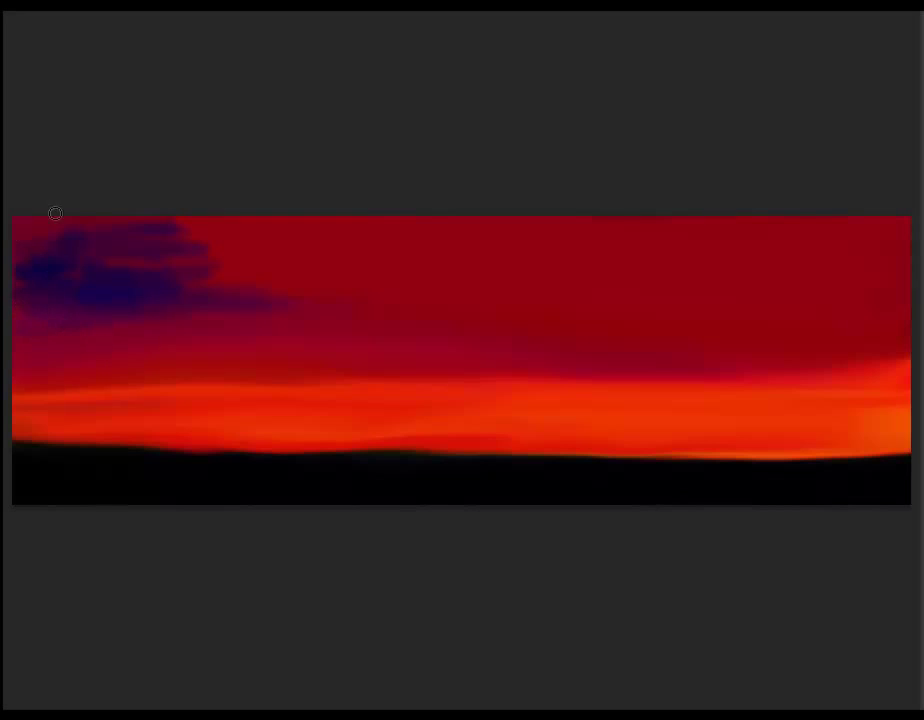
Stroke purple along the top of the sky and blend it horizontally into the red above the glow.
left_click_drag(545, 228, 865, 223)
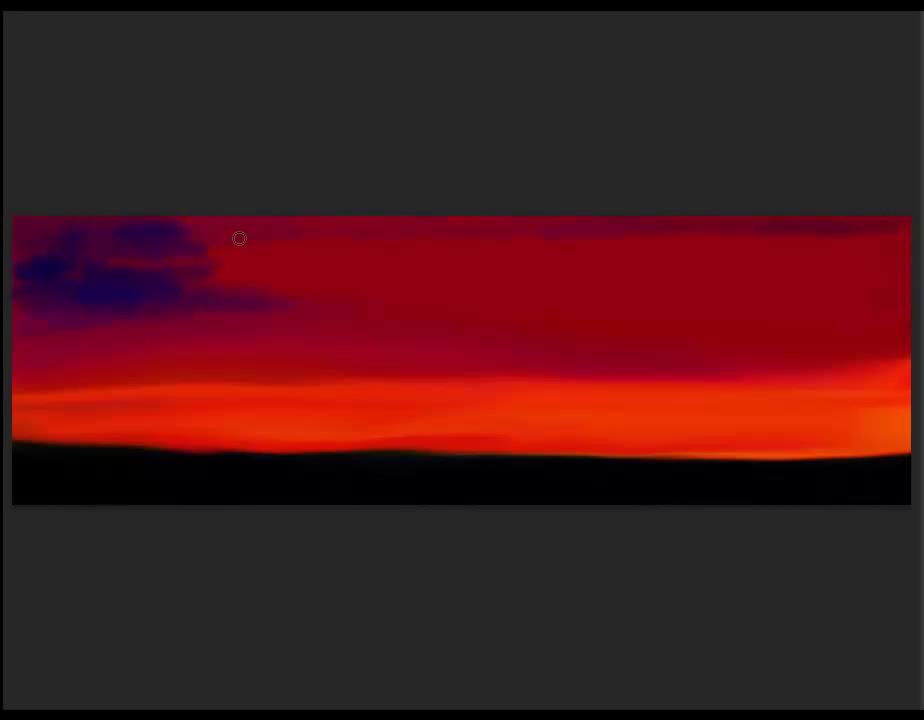
left_click_drag(262, 263, 175, 277)
left_click_drag(282, 280, 196, 232)
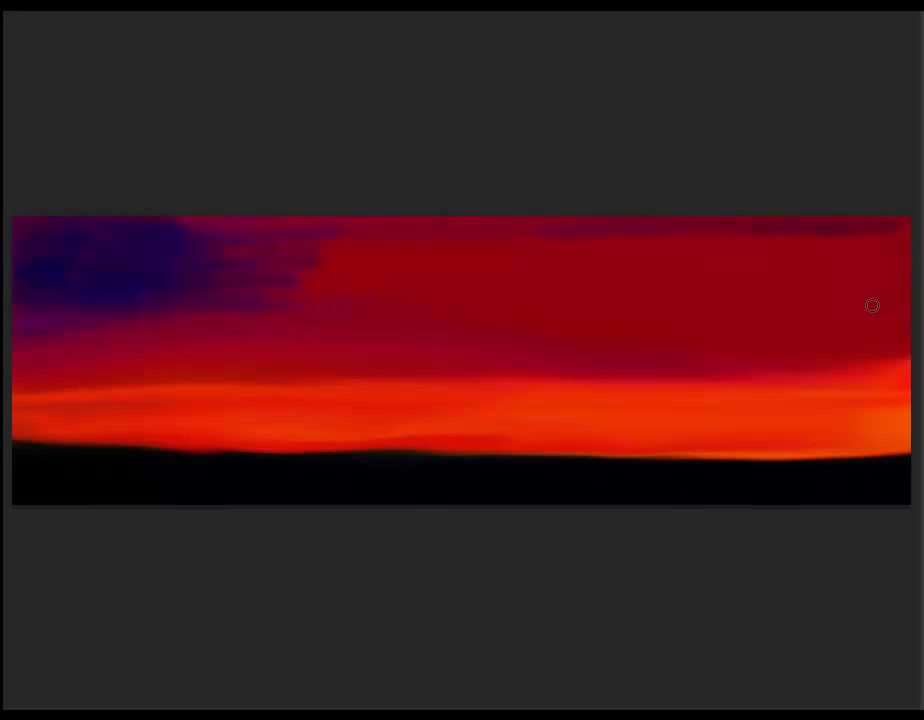
left_click_drag(853, 298, 875, 298)
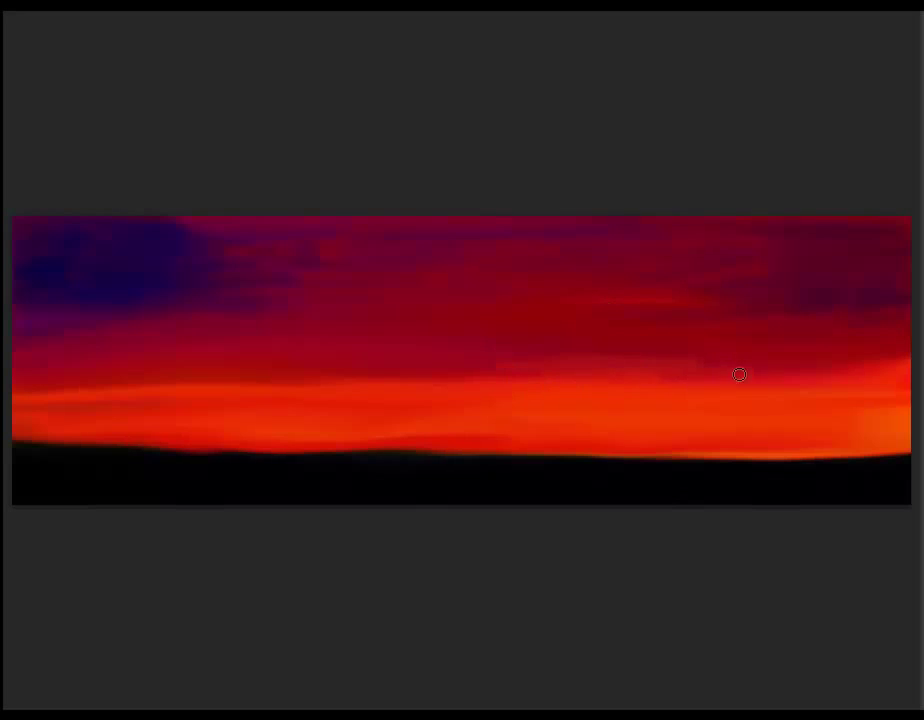
left_click_drag(697, 372, 295, 383)
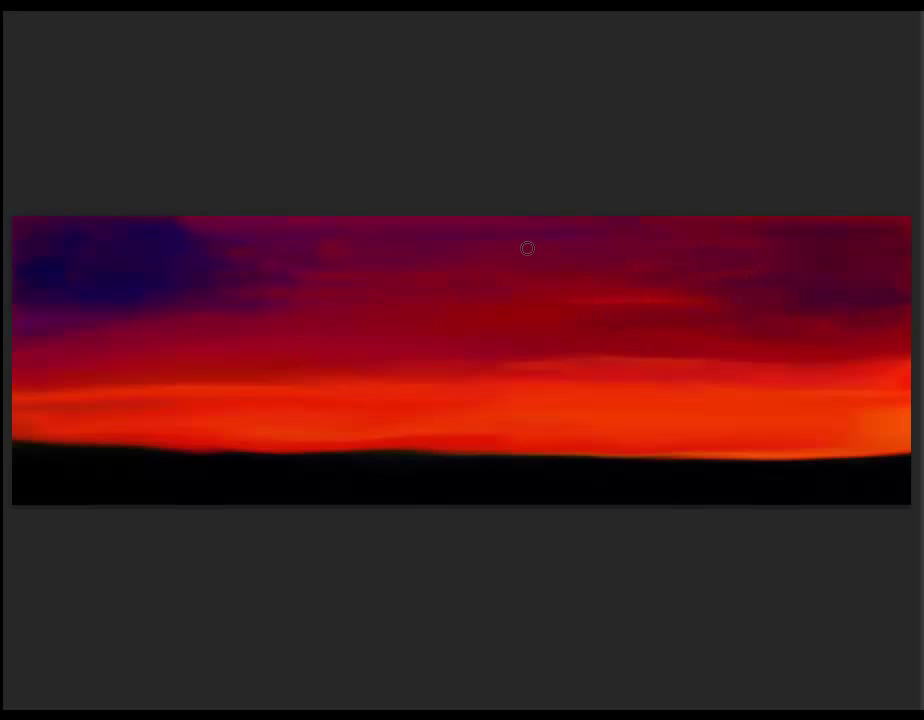
With a much larger brush, paint the upper sky purple, adding magenta and orange accents.
key("bracketright")
key("bracketright")
key("bracketright")
left_click_drag(827, 229, 907, 289)
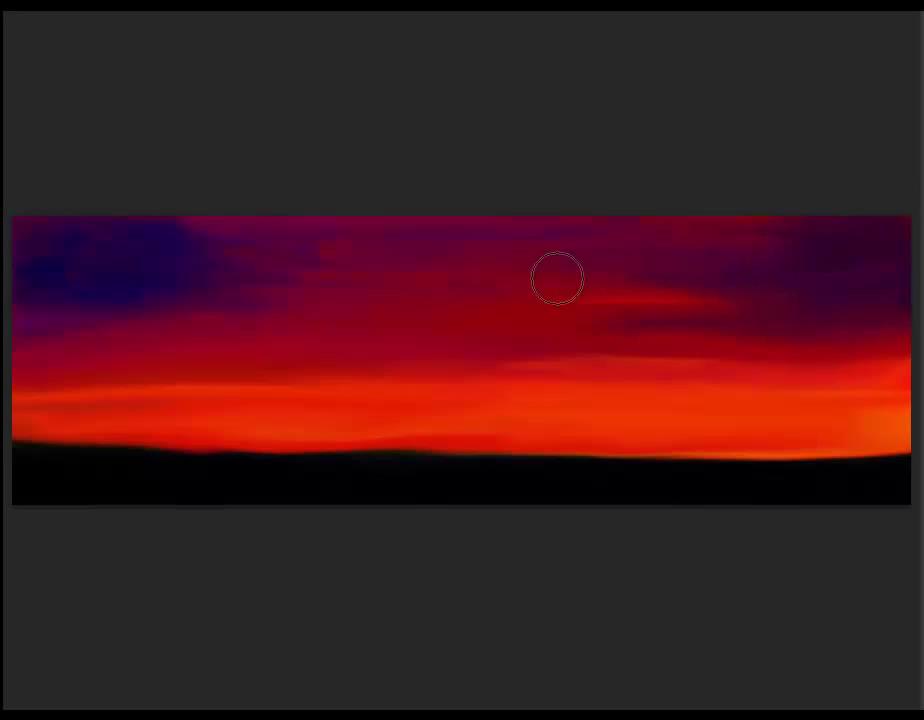
mouse_move(204, 227)
left_mouse_down()
mouse_move(777, 308)
mouse_move(256, 371)
mouse_move(340, 377)
mouse_move(94, 230)
left_mouse_up()
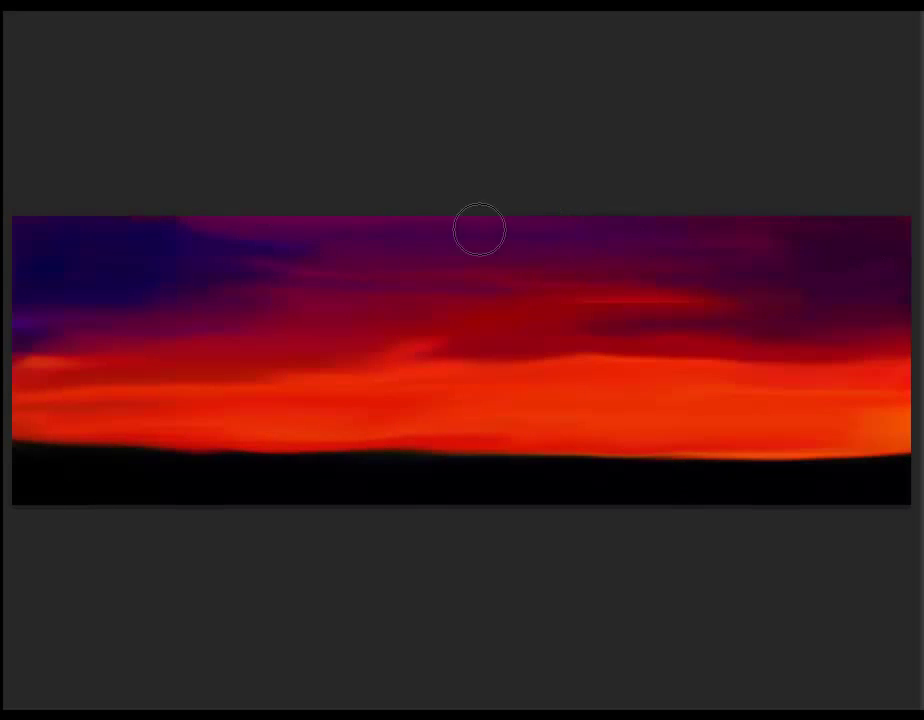
left_click_drag(878, 360, 909, 358)
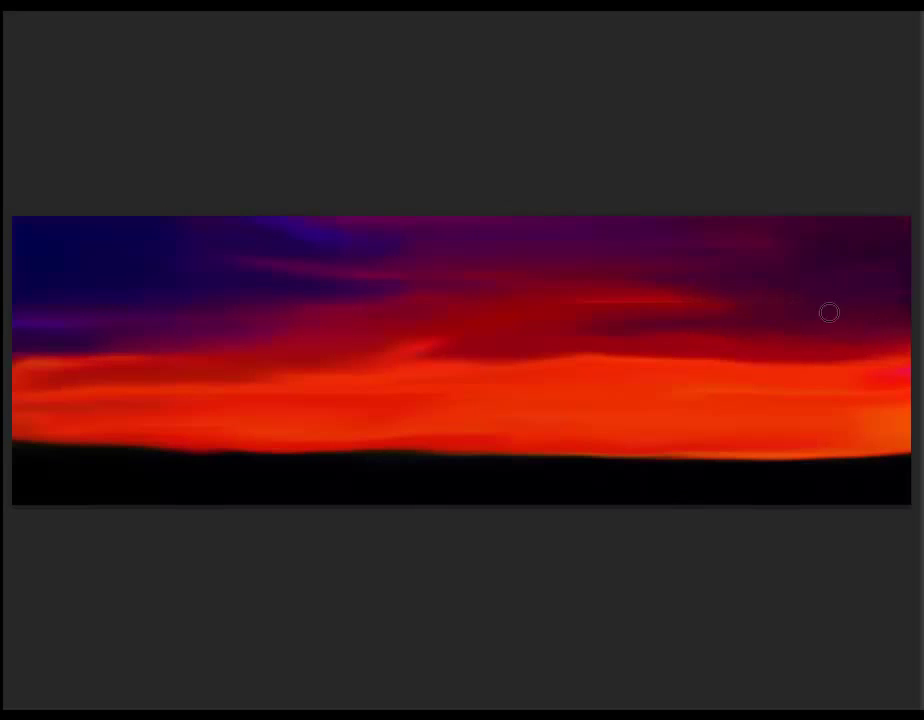
mouse_move(870, 355)
left_mouse_down()
mouse_move(881, 363)
mouse_move(849, 389)
left_mouse_up()
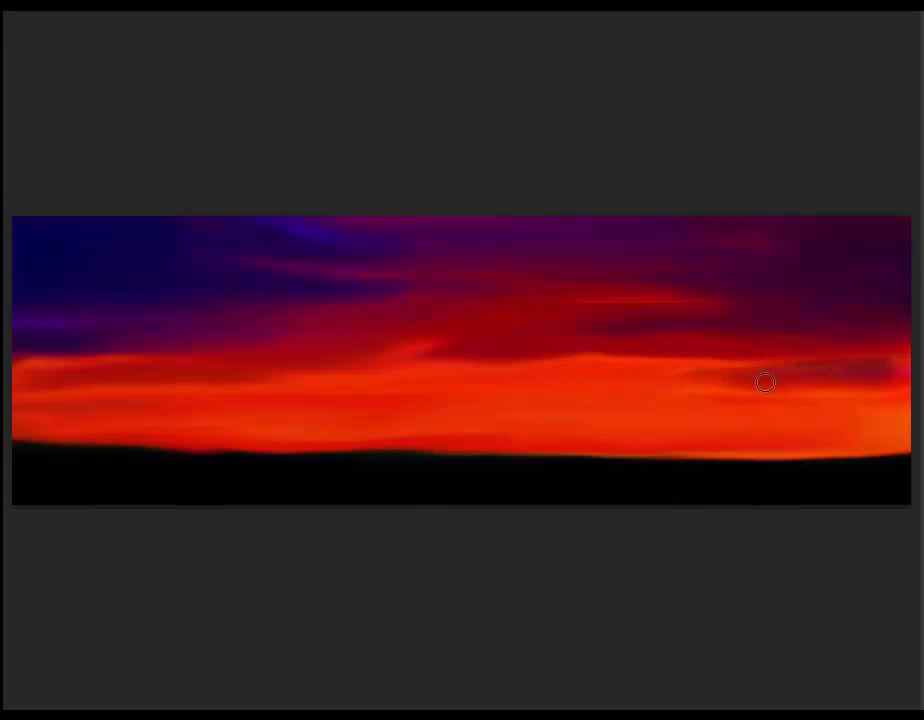
left_click_drag(560, 356, 264, 391)
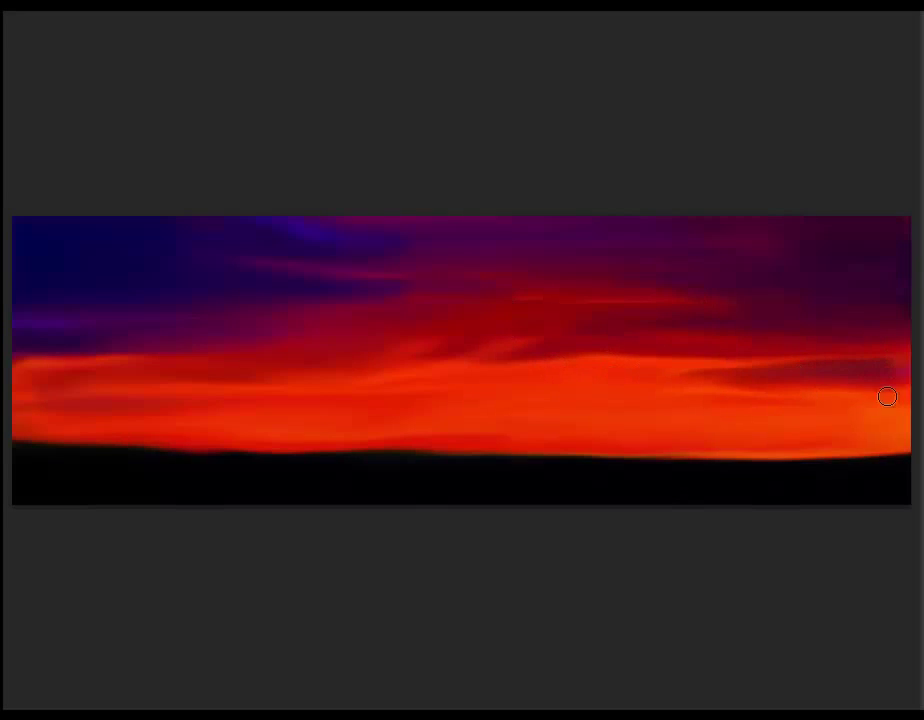
Smudge the orange clouds and right horizon glow into sweeping red-orange streaks.
mouse_move(889, 396)
left_mouse_down()
mouse_move(862, 458)
mouse_move(457, 455)
left_mouse_up()
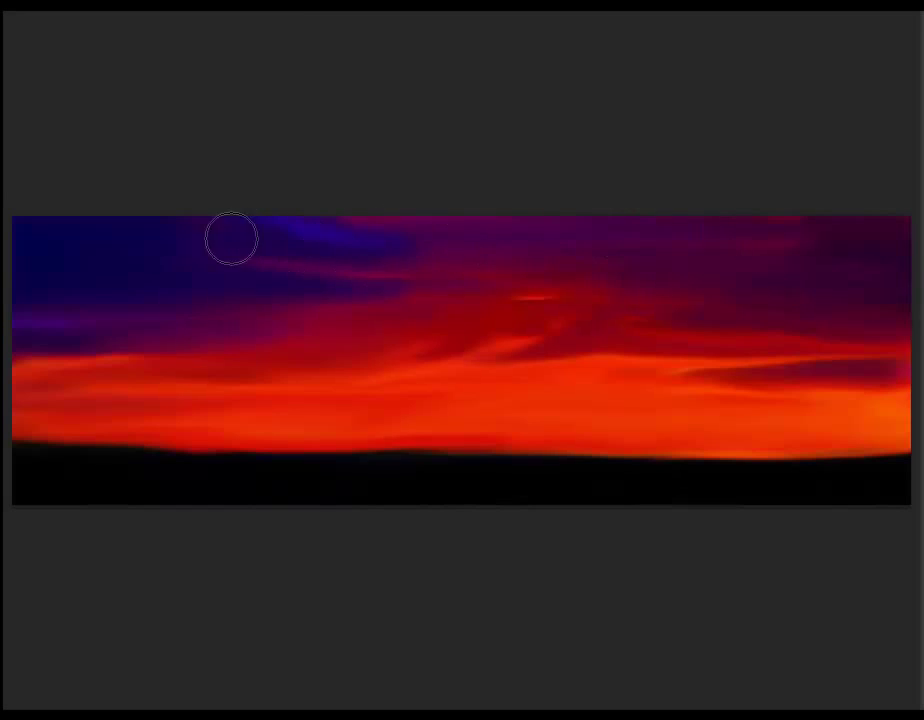
left_click_drag(843, 400, 77, 404)
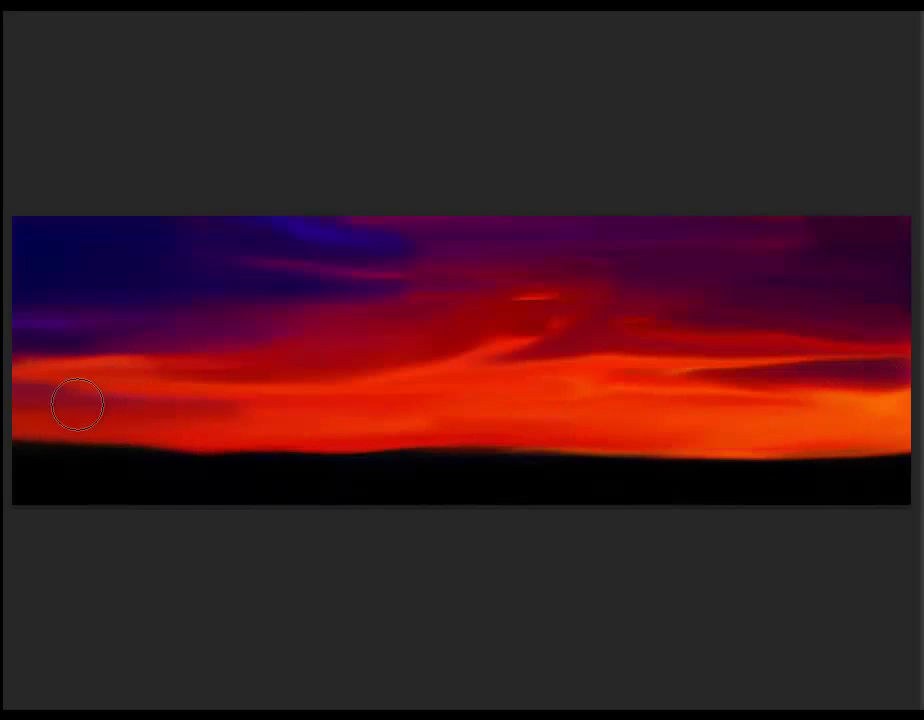
left_click_drag(799, 488, 851, 384)
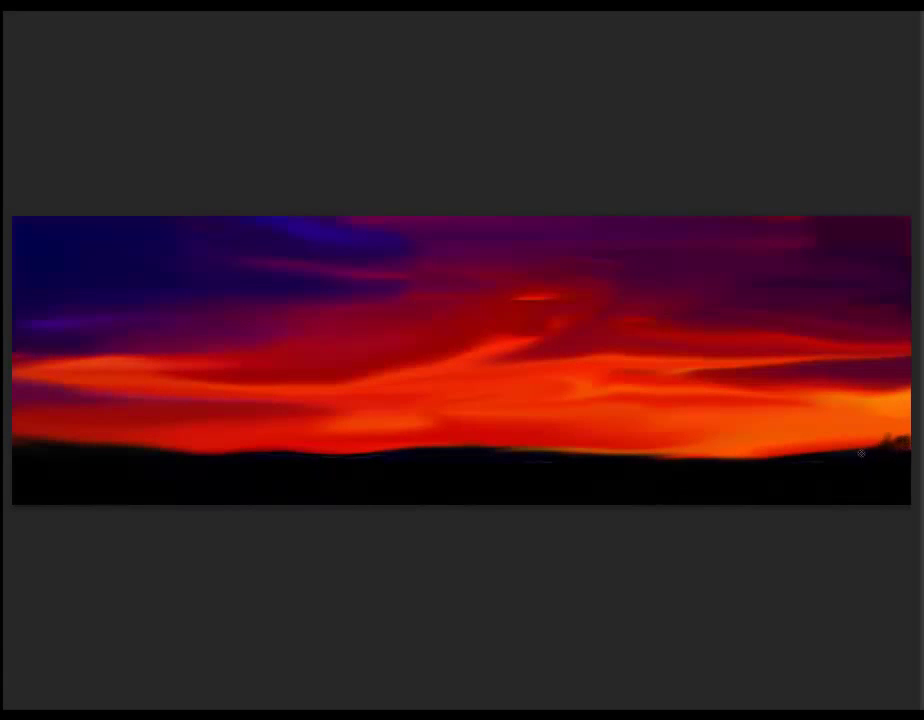
Paint dark mound and butte silhouettes along the horizon, including a solid butte at the right edge.
mouse_move(861, 454)
left_mouse_down()
mouse_move(866, 420)
mouse_move(900, 415)
left_mouse_up()
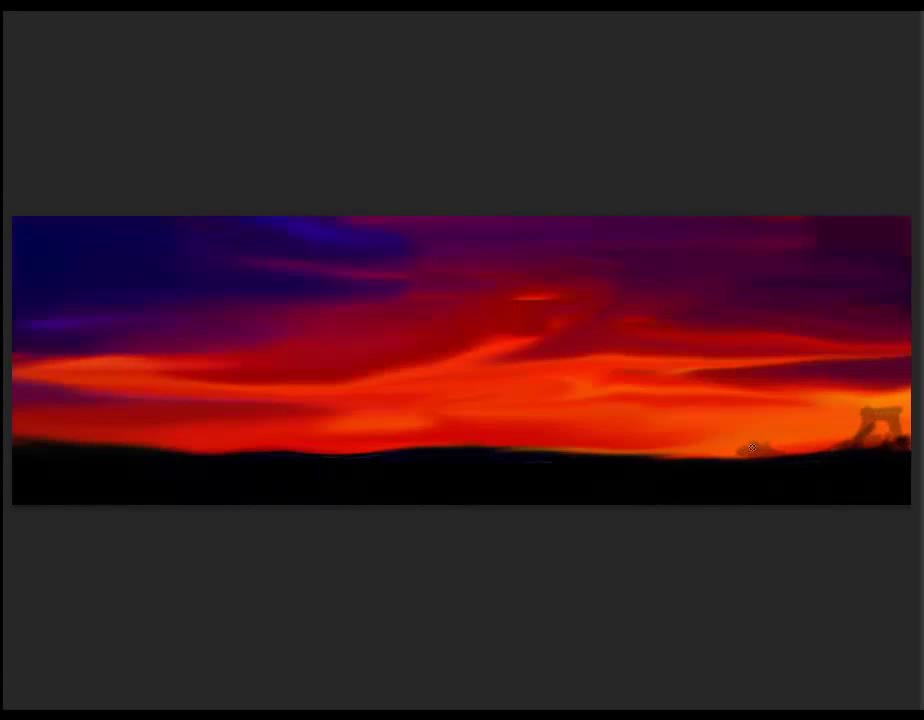
left_click_drag(585, 448, 617, 453)
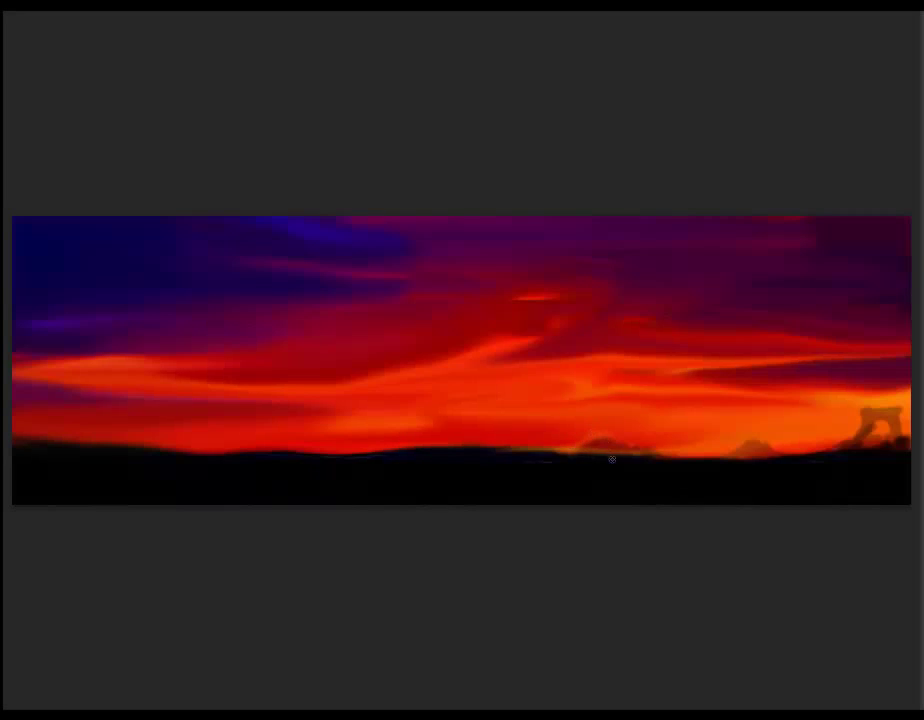
left_click_drag(549, 442, 455, 441)
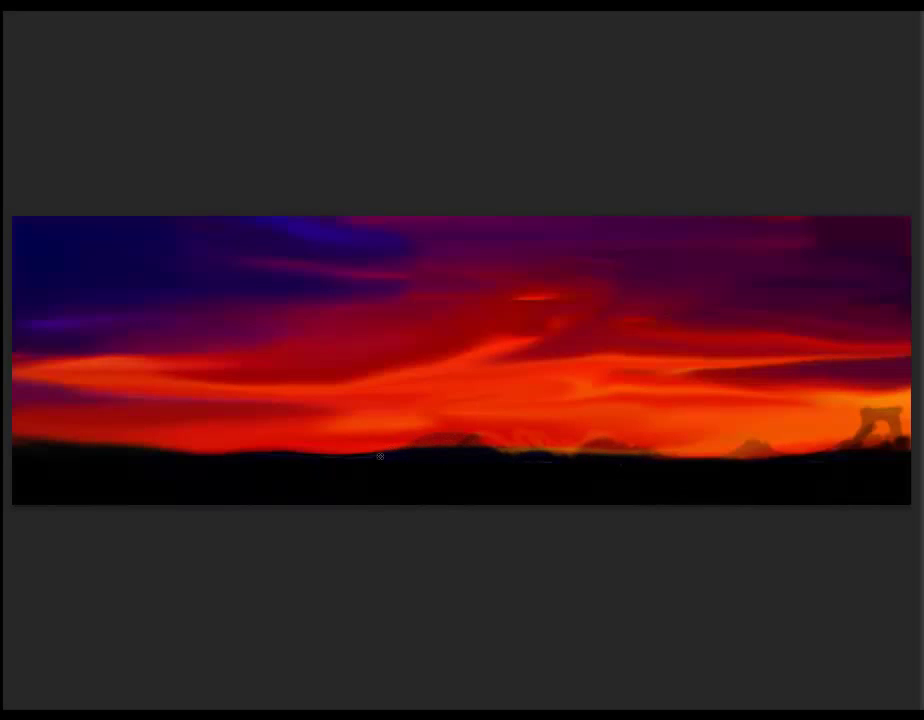
mouse_move(231, 447)
left_mouse_down()
mouse_move(217, 437)
mouse_move(125, 440)
mouse_move(47, 421)
mouse_move(13, 432)
mouse_move(80, 432)
mouse_move(112, 443)
left_mouse_up()
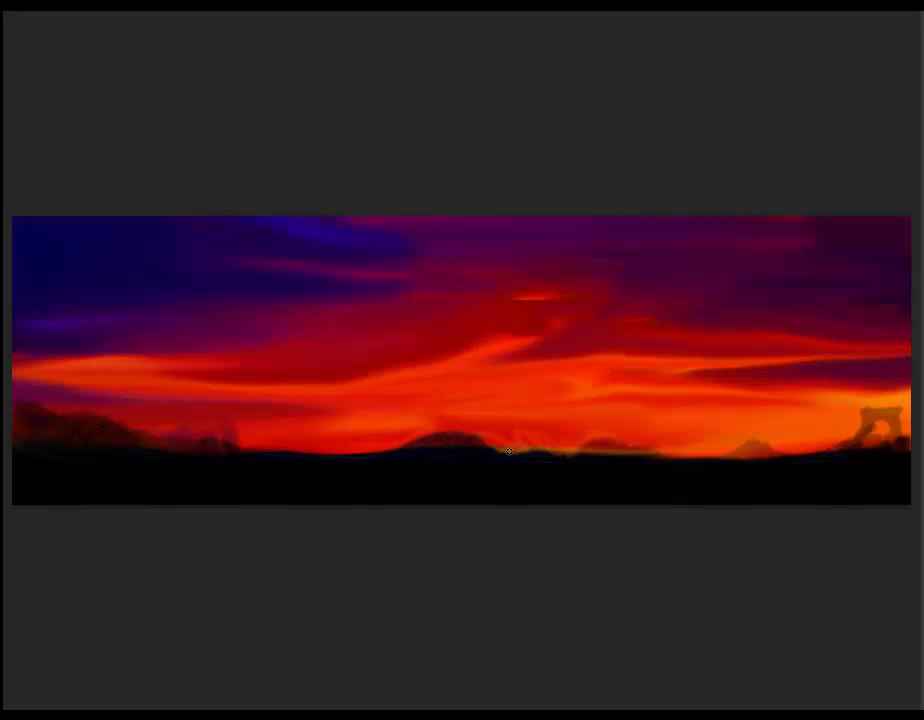
left_click_drag(509, 452, 631, 448)
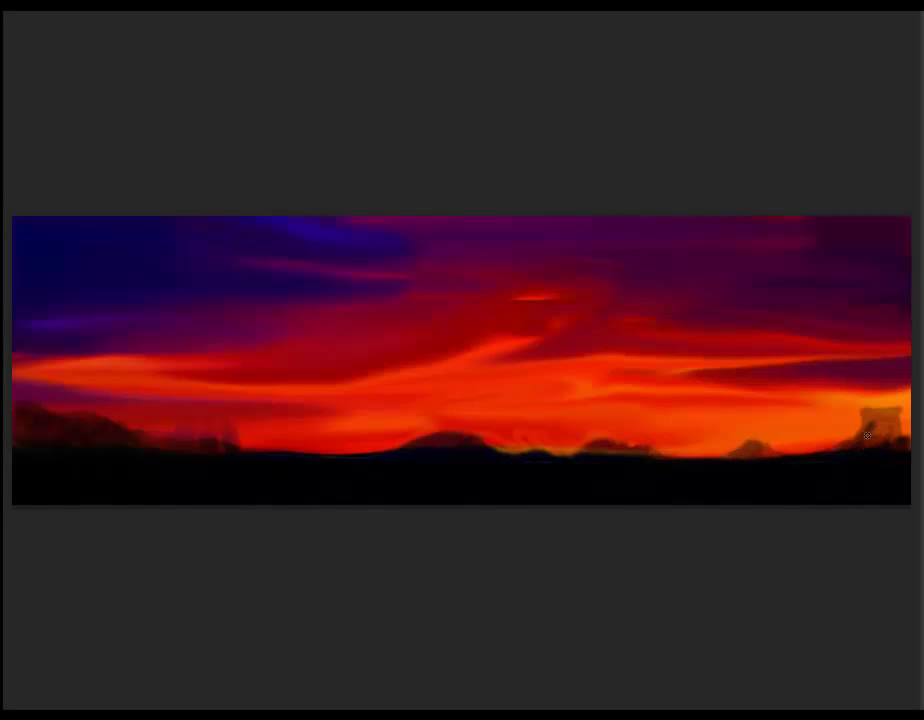
mouse_move(845, 439)
left_mouse_down()
mouse_move(885, 415)
mouse_move(824, 456)
mouse_move(689, 456)
left_mouse_up()
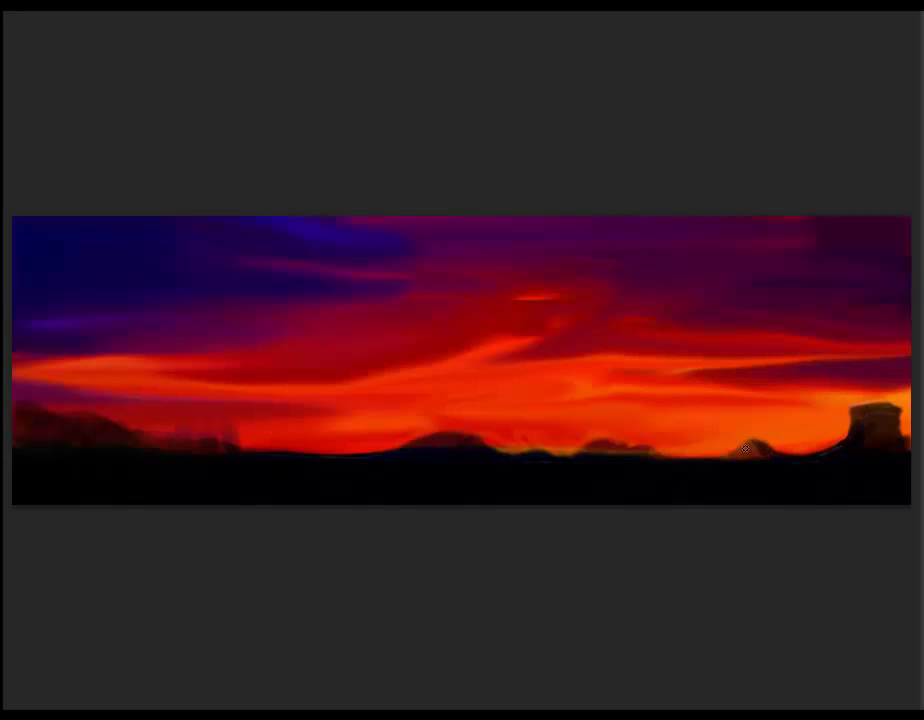
left_click_drag(600, 447, 547, 453)
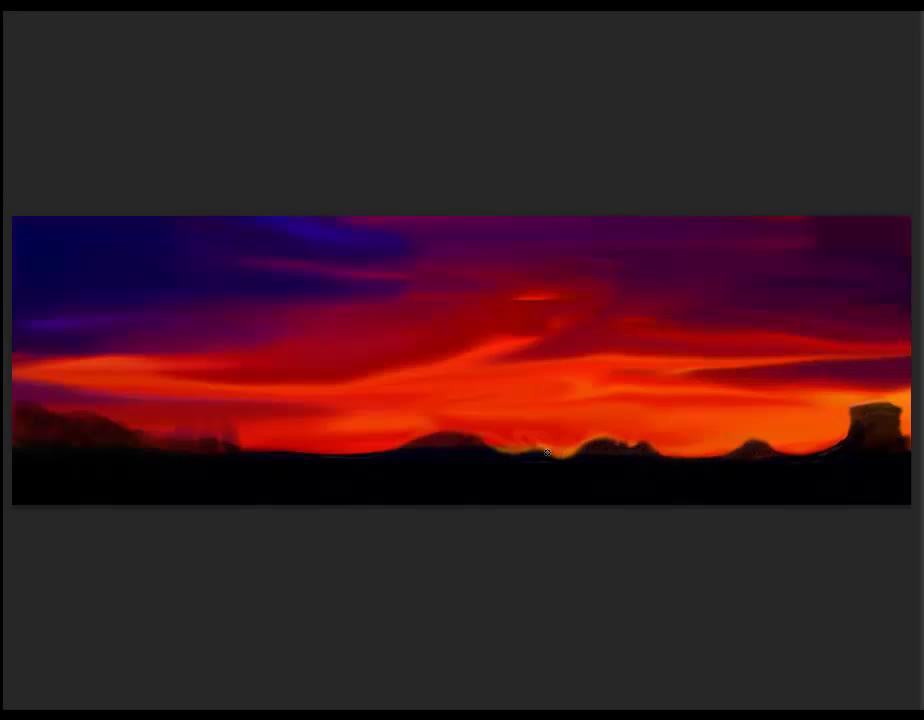
left_click_drag(455, 444, 343, 462)
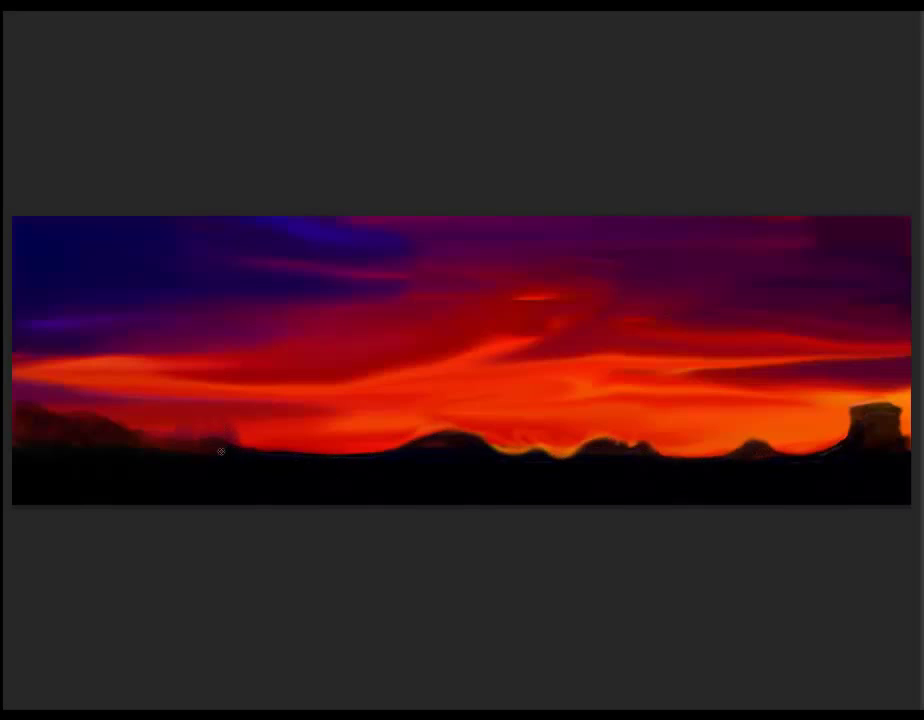
mouse_move(221, 452)
left_mouse_down()
mouse_move(35, 395)
mouse_move(110, 395)
mouse_move(95, 362)
mouse_move(40, 365)
mouse_move(31, 450)
left_mouse_up()
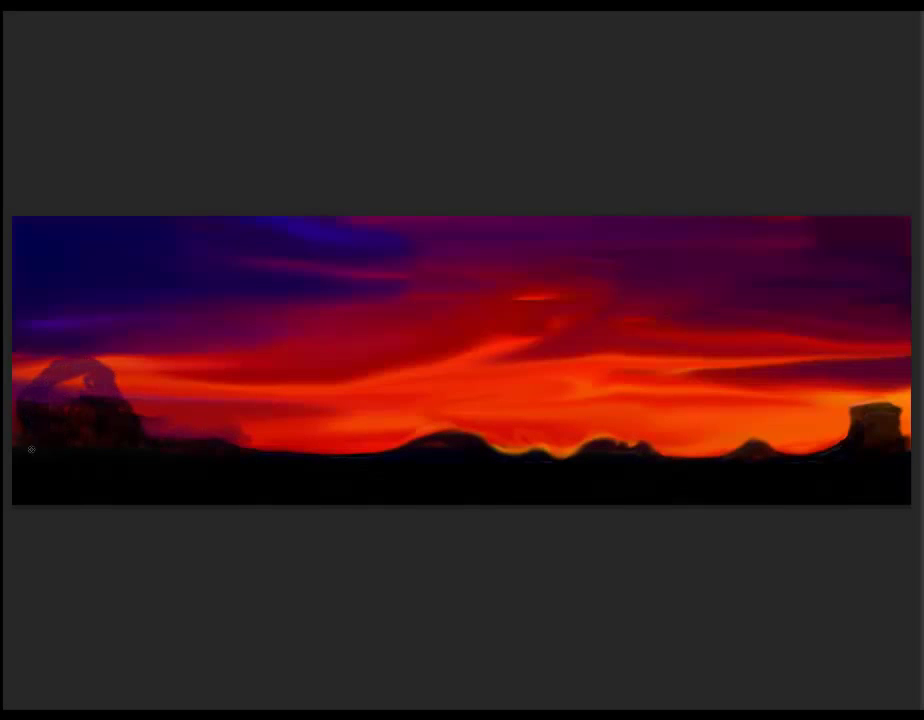
Fill the left rock arch solid dark and tone the left sky edge to dusky purple and deep red.
left_click_drag(63, 408, 23, 373)
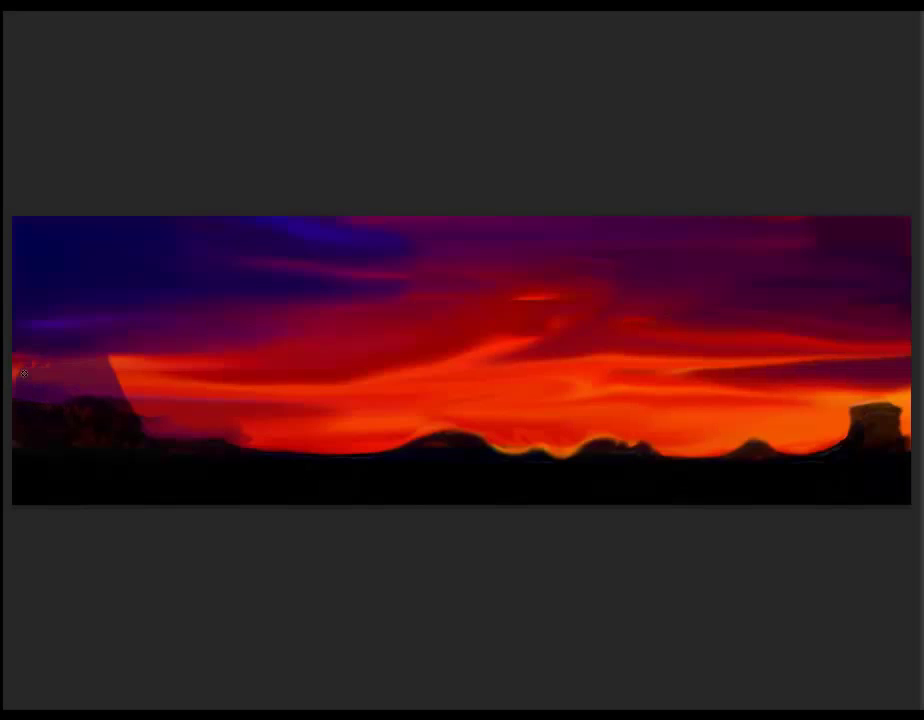
mouse_move(101, 414)
left_mouse_down()
mouse_move(99, 358)
mouse_move(179, 428)
left_mouse_up()
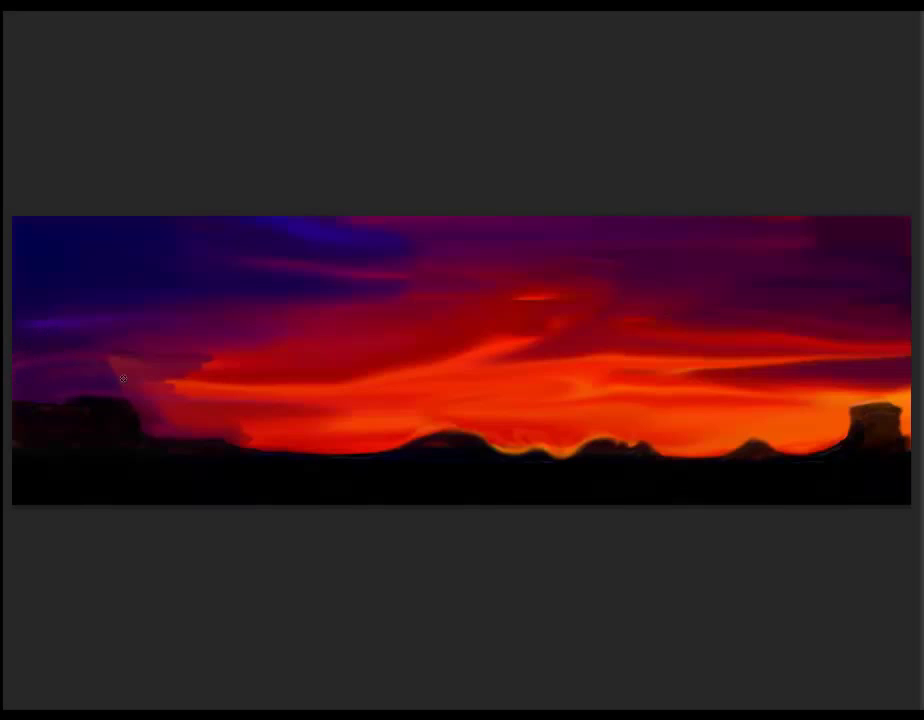
left_click_drag(123, 378, 214, 364)
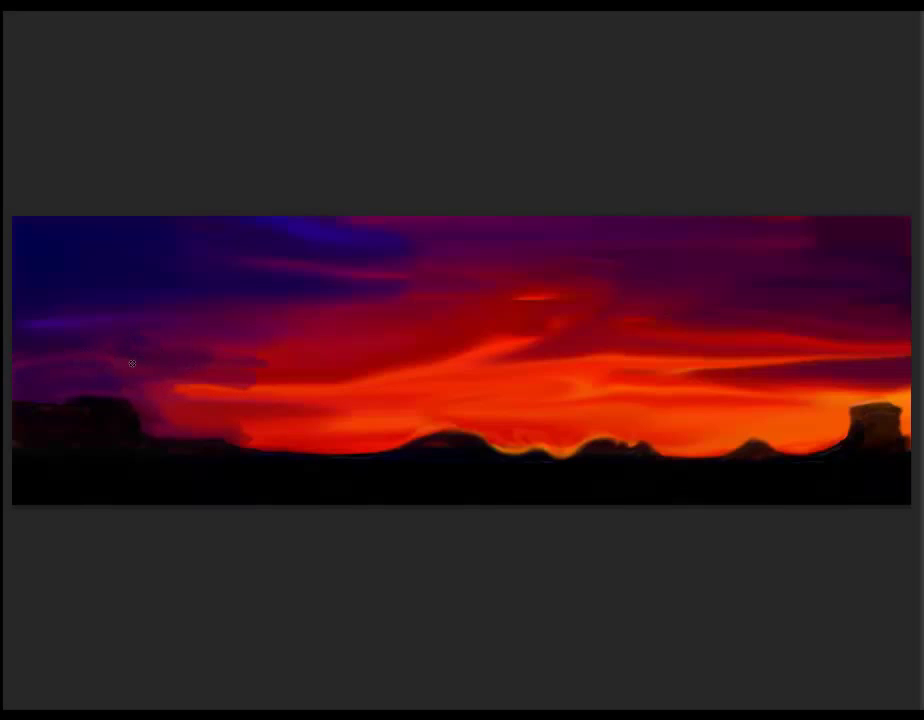
left_click_drag(264, 377, 299, 392)
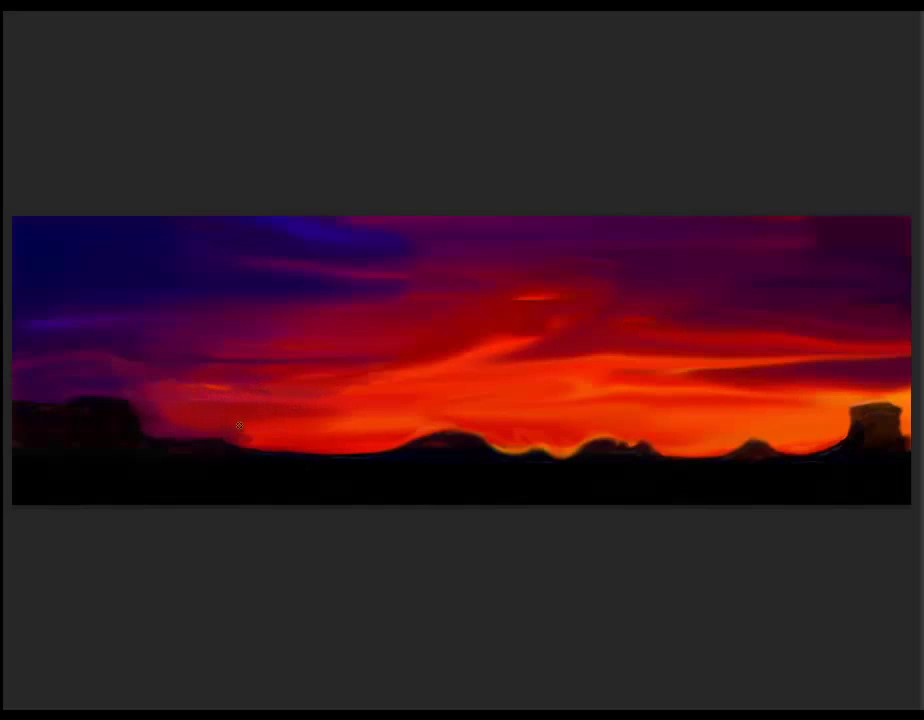
Brush a dark purple cloud band across the right sky and a red streak through the upper sky.
mouse_move(855, 330)
left_mouse_down()
mouse_move(764, 376)
mouse_move(879, 351)
left_mouse_up()
mouse_move(672, 372)
left_mouse_down()
mouse_move(731, 364)
mouse_move(665, 340)
mouse_move(518, 358)
left_mouse_up()
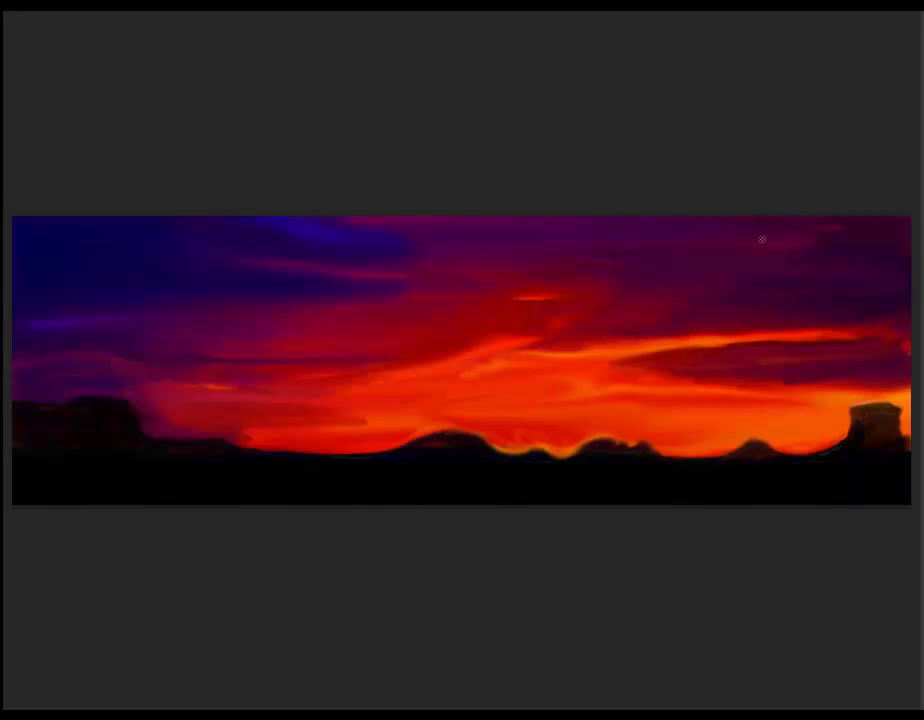
left_click_drag(807, 240, 855, 227)
left_click_drag(733, 251, 640, 264)
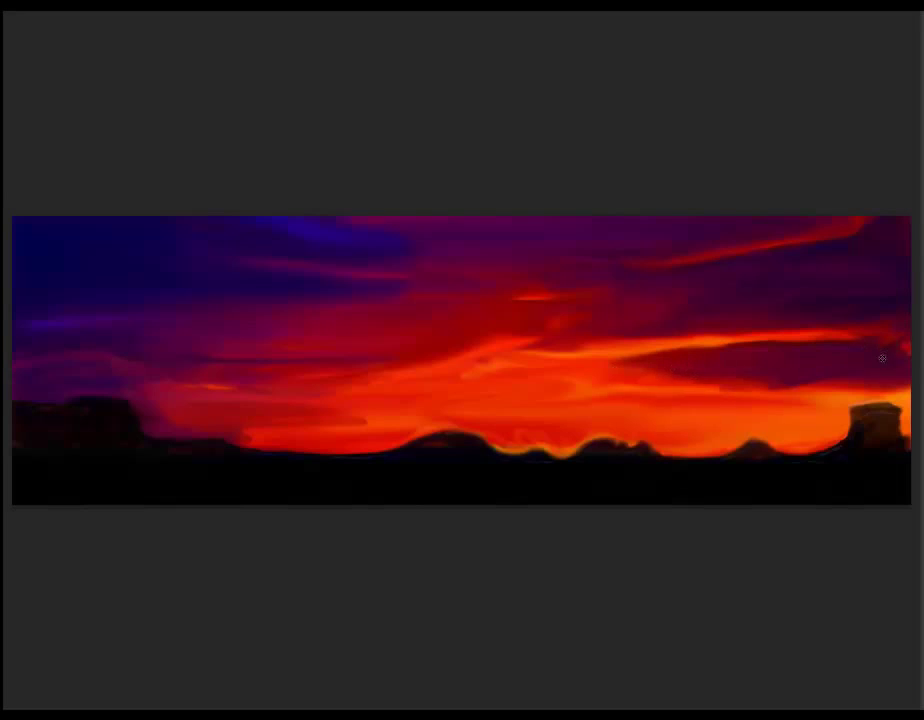
left_click_drag(835, 396, 787, 400)
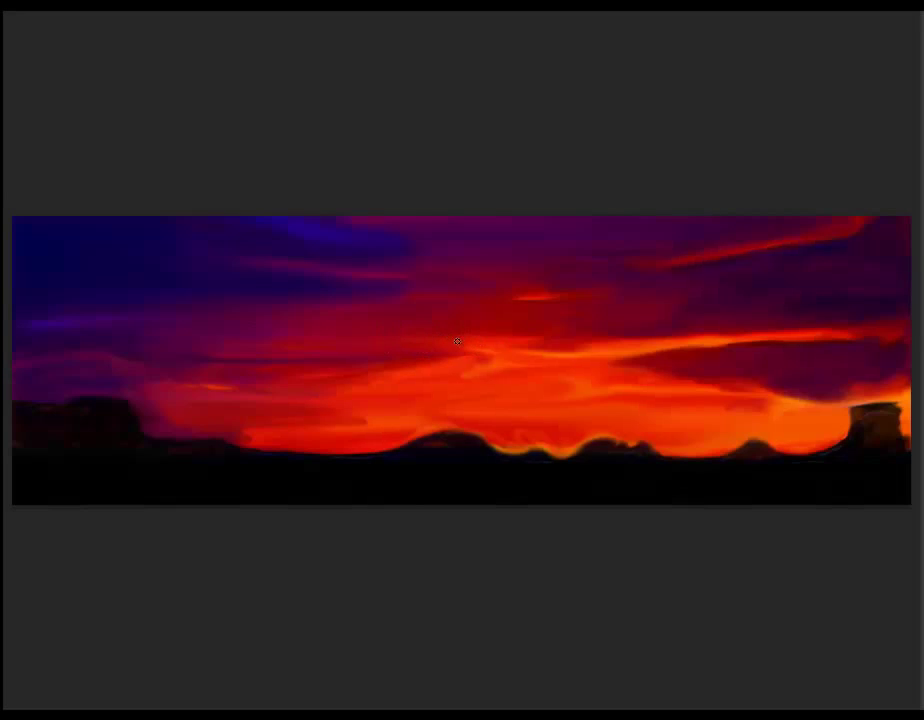
Smudge the orange sky and horizon glow into soft, wispy streaks.
left_click_drag(352, 401, 405, 398)
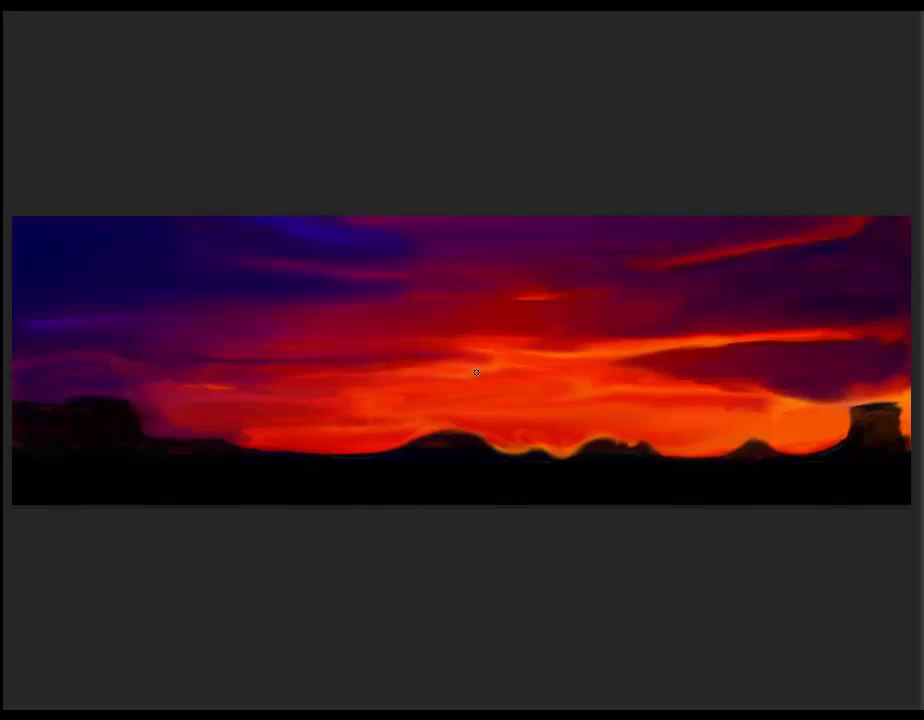
left_click_drag(540, 359, 371, 380)
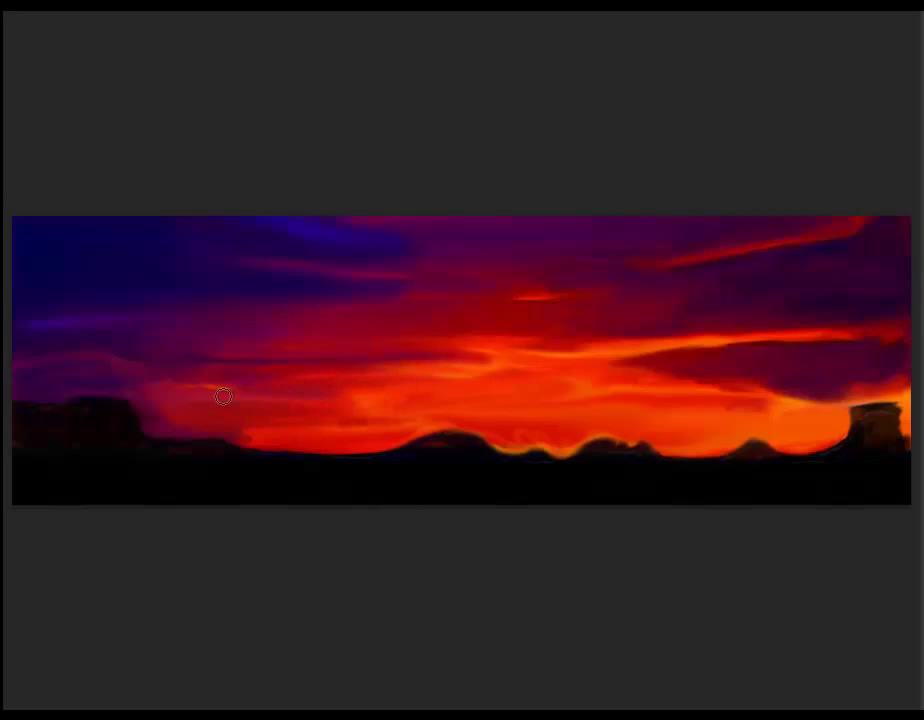
mouse_move(223, 397)
left_mouse_down()
mouse_move(122, 367)
mouse_move(214, 415)
mouse_move(128, 392)
mouse_move(216, 397)
left_mouse_up()
mouse_move(460, 285)
left_mouse_down()
mouse_move(567, 284)
mouse_move(351, 233)
mouse_move(163, 320)
mouse_move(273, 354)
mouse_move(274, 219)
mouse_move(557, 270)
mouse_move(522, 229)
mouse_move(447, 247)
left_mouse_up()
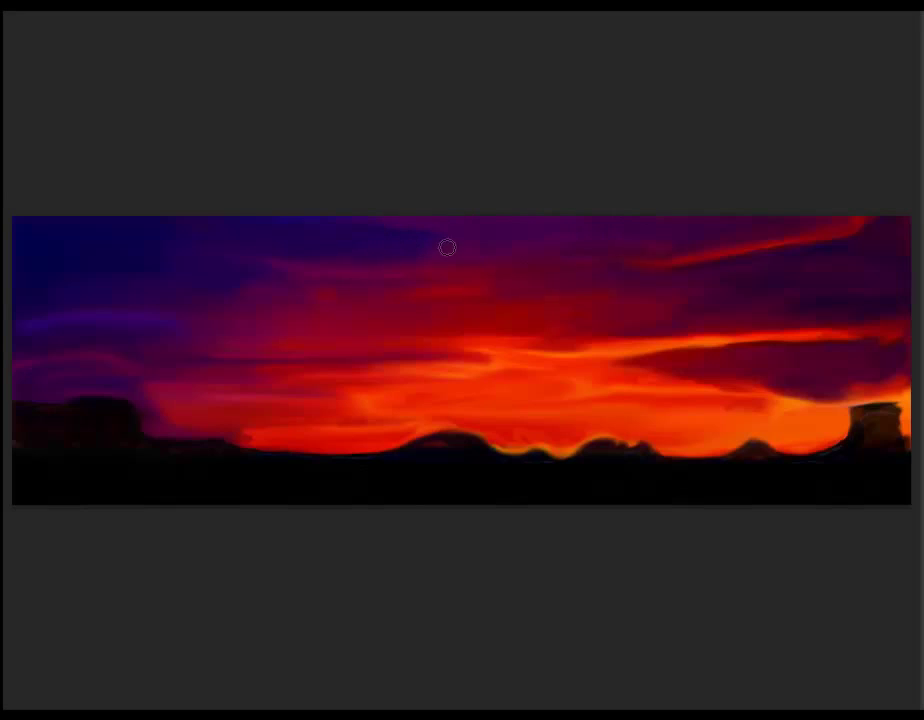
mouse_move(515, 308)
left_mouse_down()
mouse_move(402, 361)
mouse_move(726, 380)
mouse_move(759, 427)
mouse_move(815, 414)
mouse_move(837, 373)
mouse_move(881, 351)
mouse_move(749, 386)
mouse_move(672, 423)
left_mouse_up()
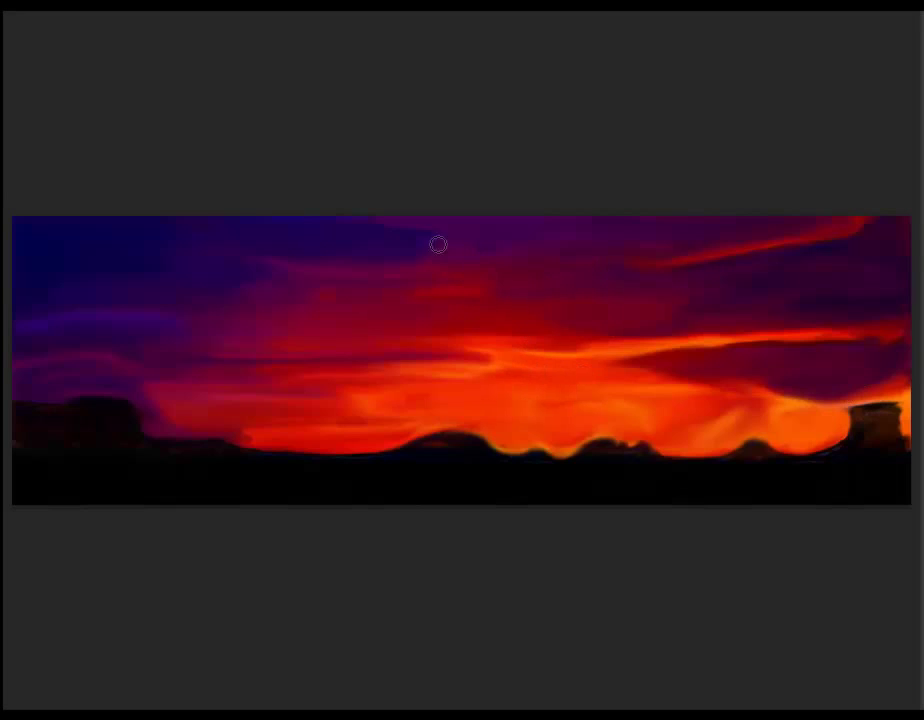
With a larger brush, darken the lit rock at the right edge and sharpen the central peak.
key("bracketright")
key("bracketright")
key("bracketright")
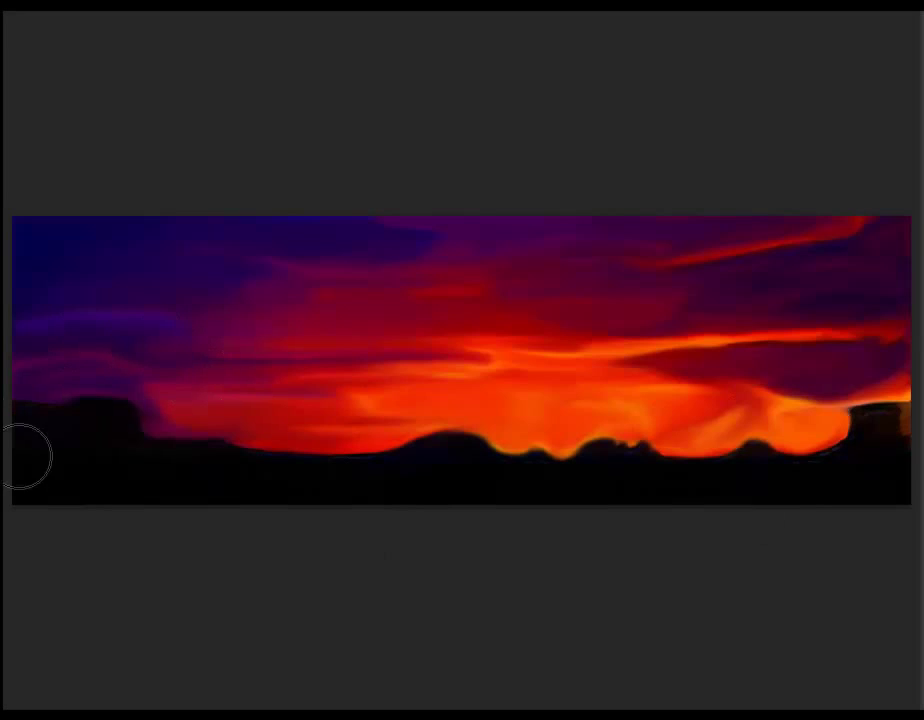
left_click_drag(872, 412, 898, 440)
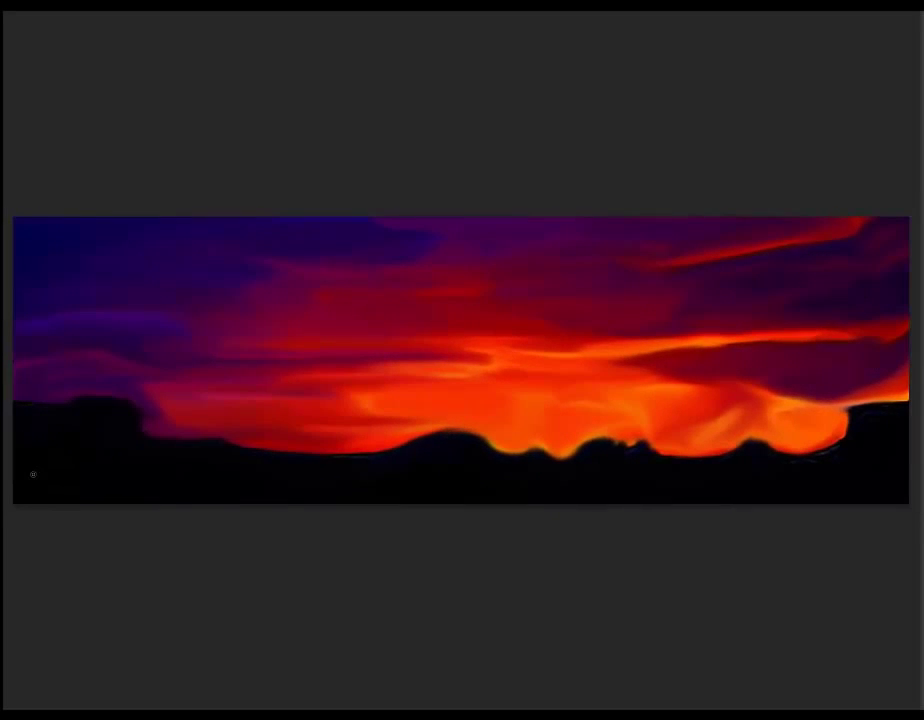
mouse_move(425, 434)
left_mouse_down()
mouse_move(389, 444)
mouse_move(445, 427)
left_mouse_up()
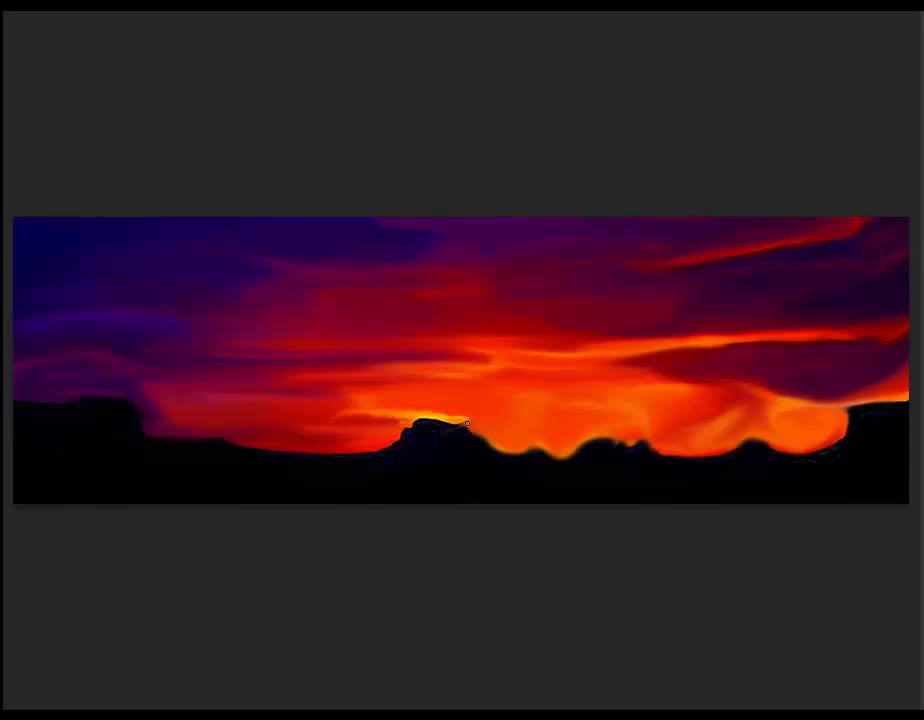
Paint a bright orange glow above the central mesa, extending the streak across the left sky.
mouse_move(462, 418)
left_mouse_down()
mouse_move(562, 416)
mouse_move(339, 394)
mouse_move(491, 398)
mouse_move(439, 398)
mouse_move(506, 414)
left_mouse_up()
left_click_drag(409, 412, 284, 407)
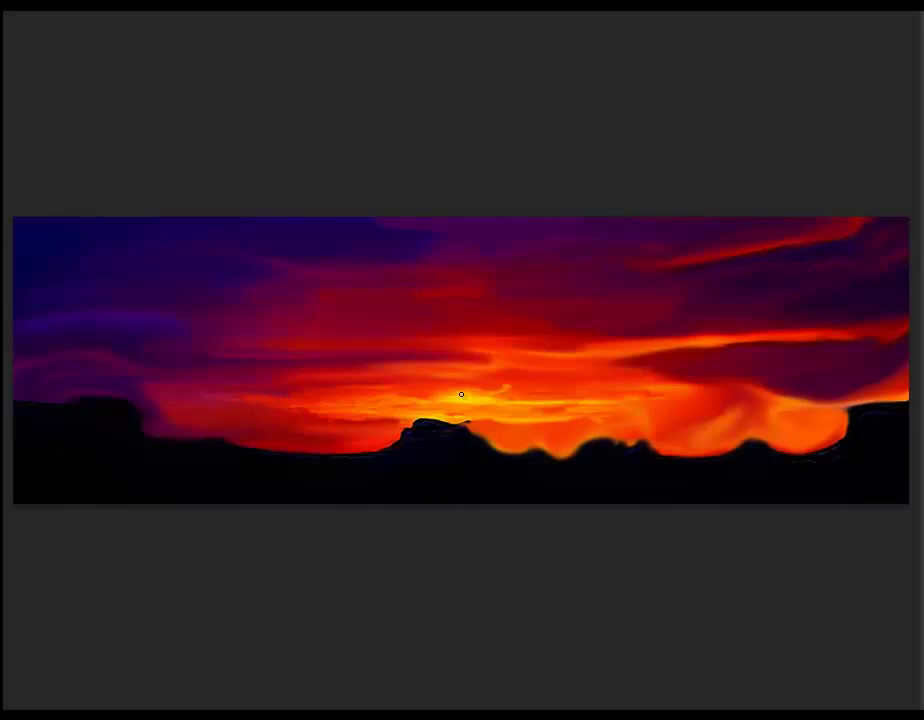
mouse_move(500, 388)
left_mouse_down()
mouse_move(529, 397)
mouse_move(501, 384)
mouse_move(231, 381)
left_mouse_up()
left_click_drag(296, 376, 112, 356)
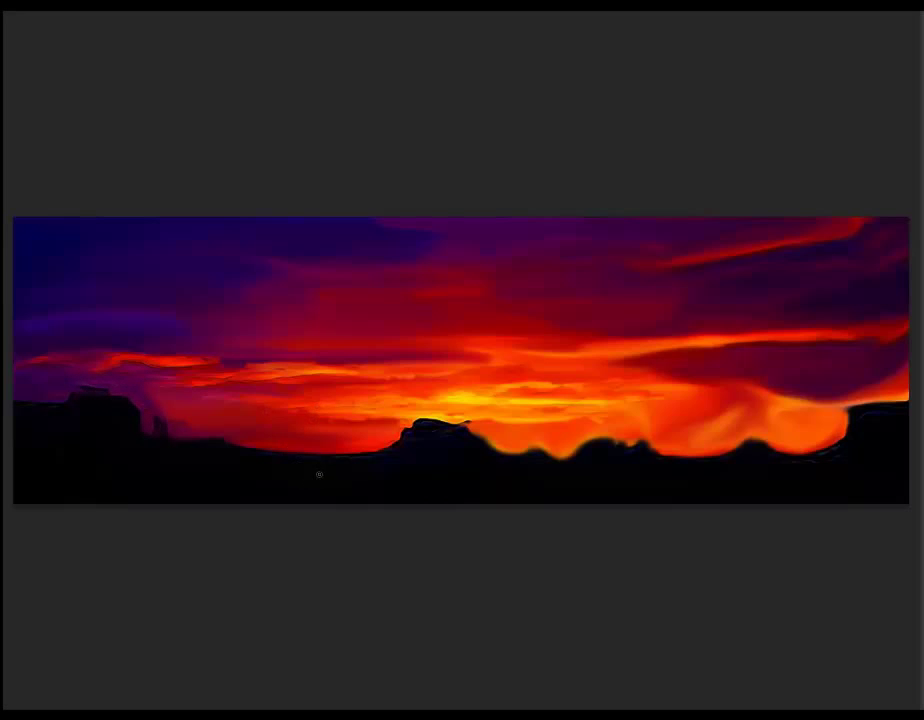
Zoom in and use Liquify Forward Warp to shape the right silhouette into a flat-topped mesa with small peaks.
scroll(441, 386, "up", 2)
left_click_drag(514, 386, 344, 406)
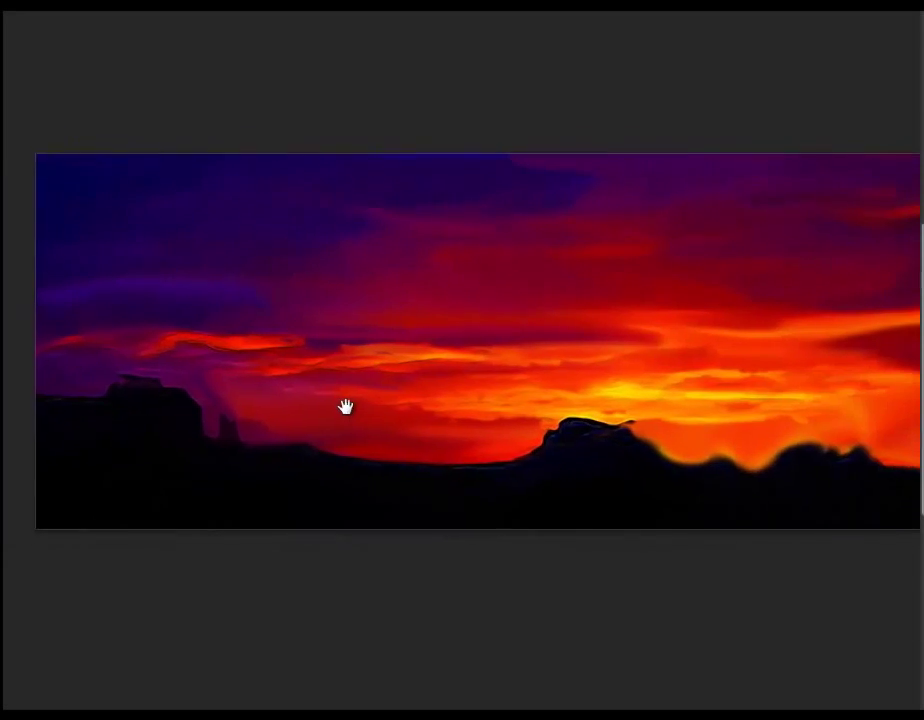
scroll(433, 371, "up", 1)
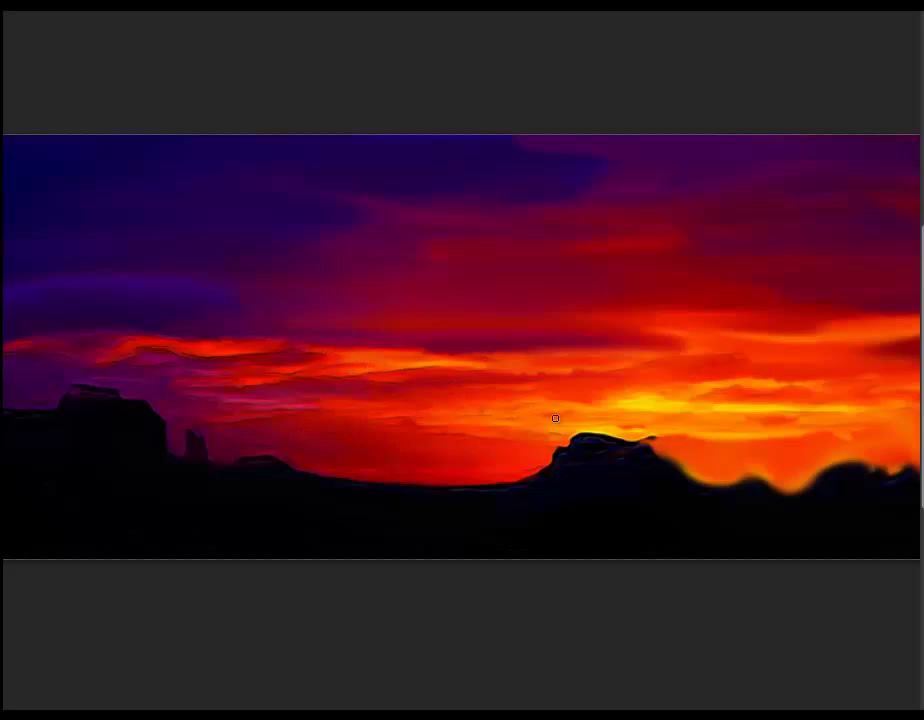
left_click_drag(603, 426, 701, 472)
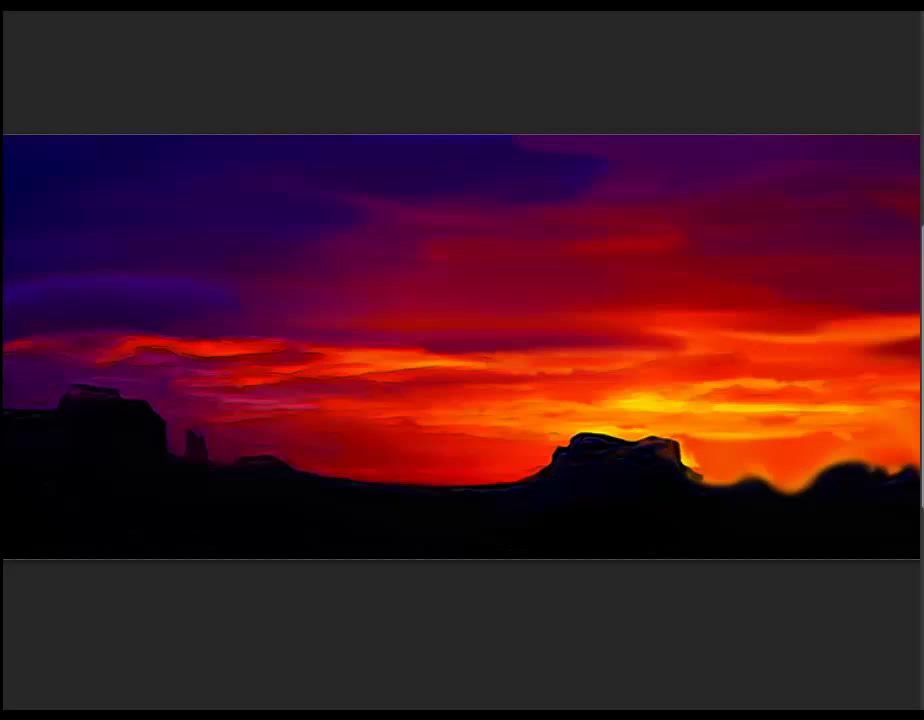
left_click_drag(912, 465, 810, 498)
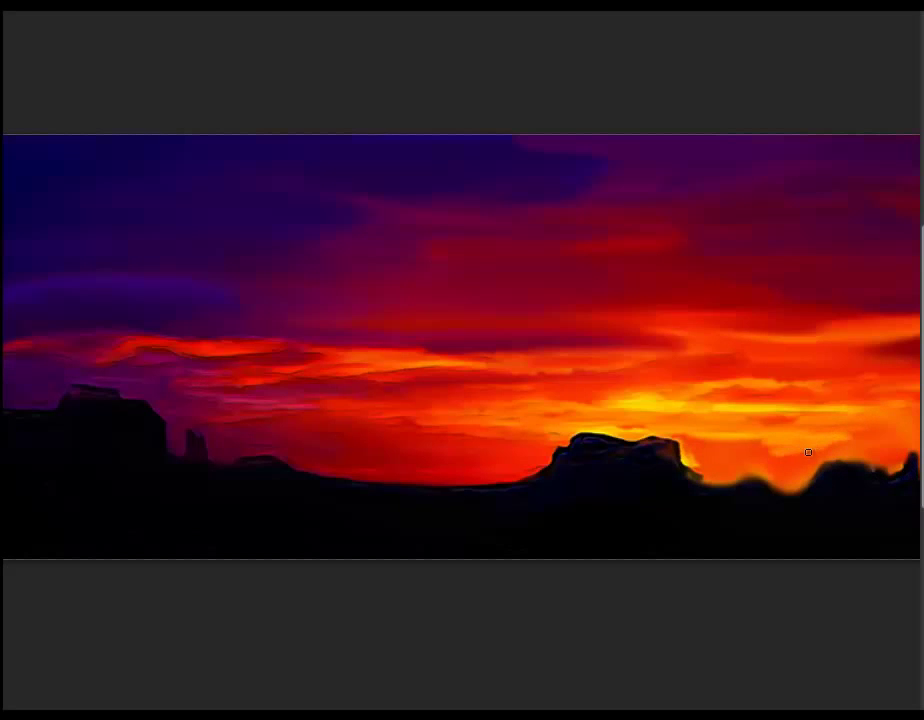
mouse_move(821, 456)
left_mouse_down()
mouse_move(810, 474)
mouse_move(712, 488)
mouse_move(745, 452)
left_mouse_up()
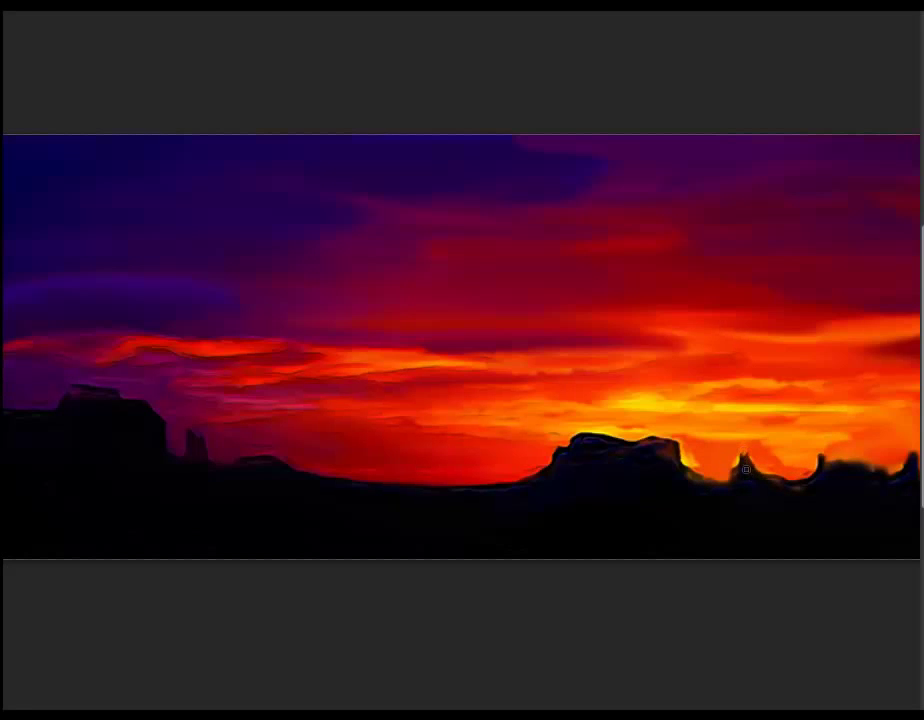
mouse_move(708, 486)
left_mouse_down()
mouse_move(722, 483)
mouse_move(688, 442)
left_mouse_up()
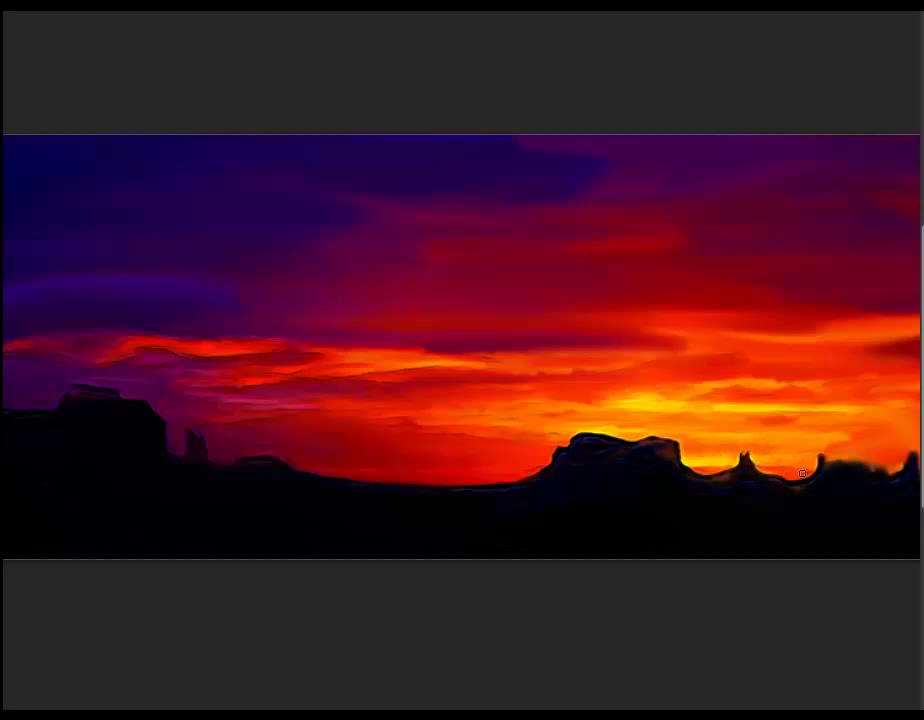
left_click_drag(819, 471, 898, 468)
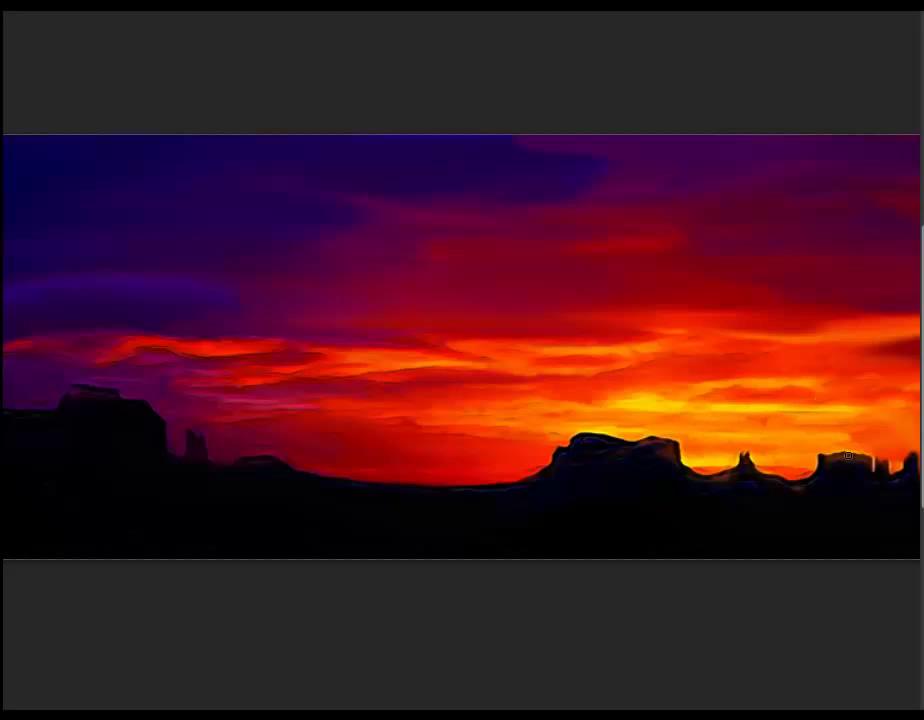
left_click_drag(848, 455, 437, 398)
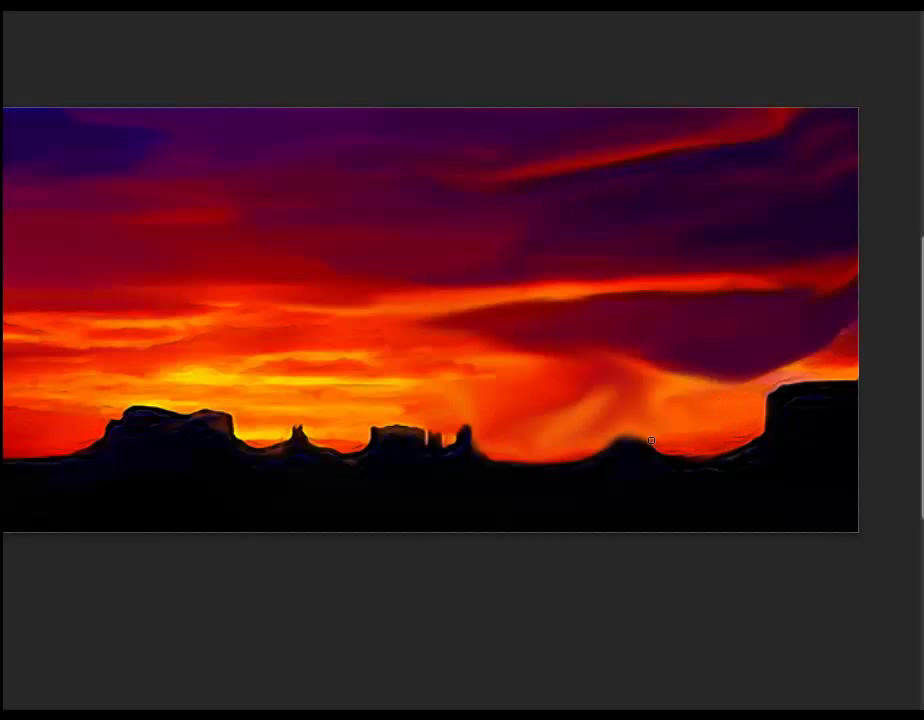
Warp horizon peaks into a tall spire and butte, smear pale orange glow, and lift the dark cloud's edge.
left_click_drag(630, 450, 629, 426)
left_click_drag(624, 432, 613, 407)
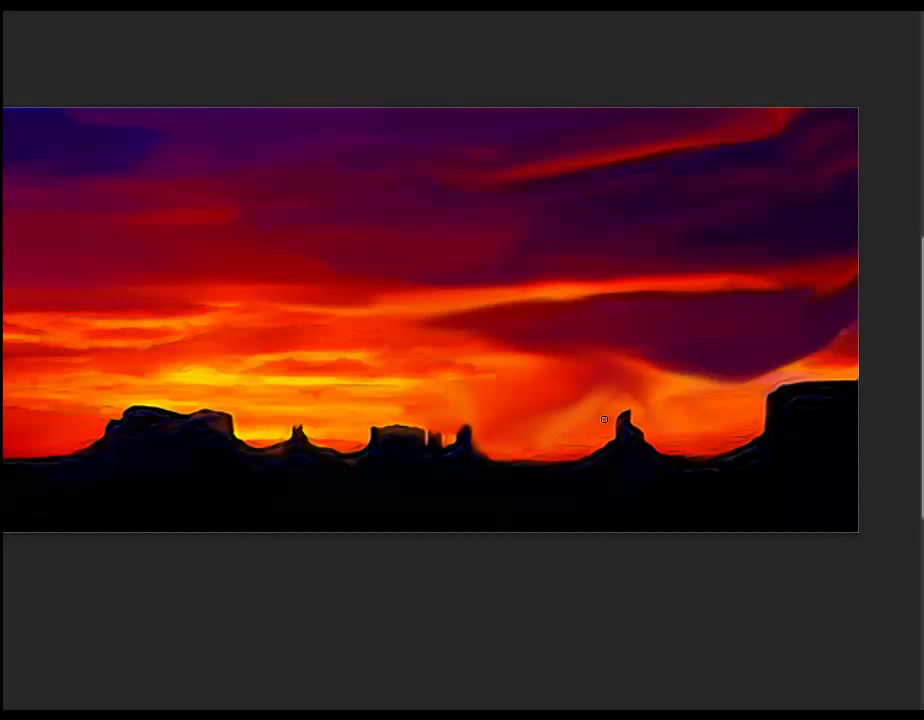
left_click_drag(477, 449, 458, 425)
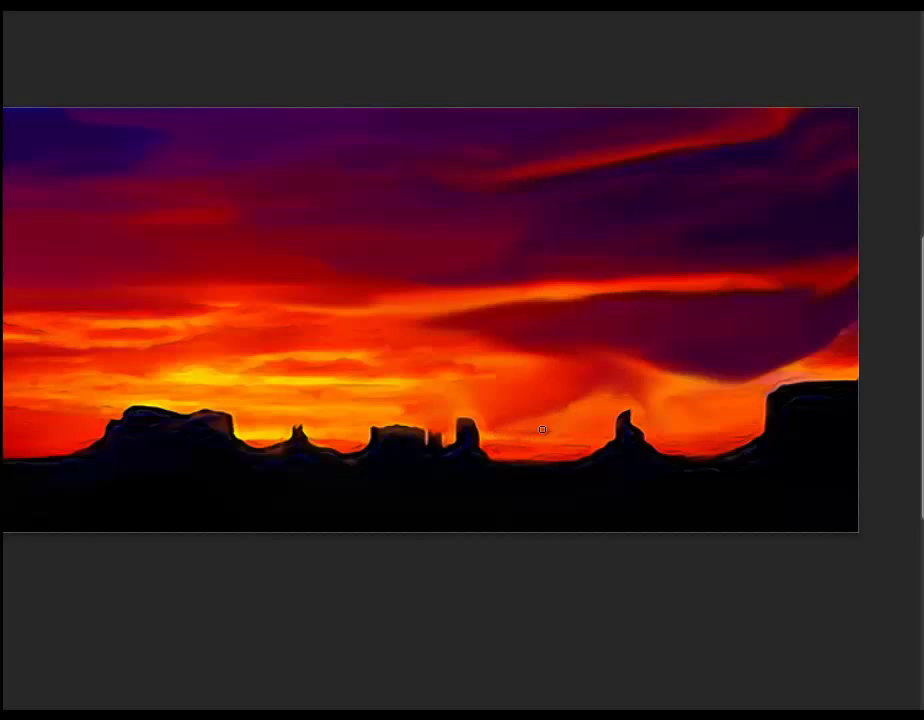
mouse_move(462, 398)
left_mouse_down()
mouse_move(557, 402)
mouse_move(646, 390)
left_mouse_up()
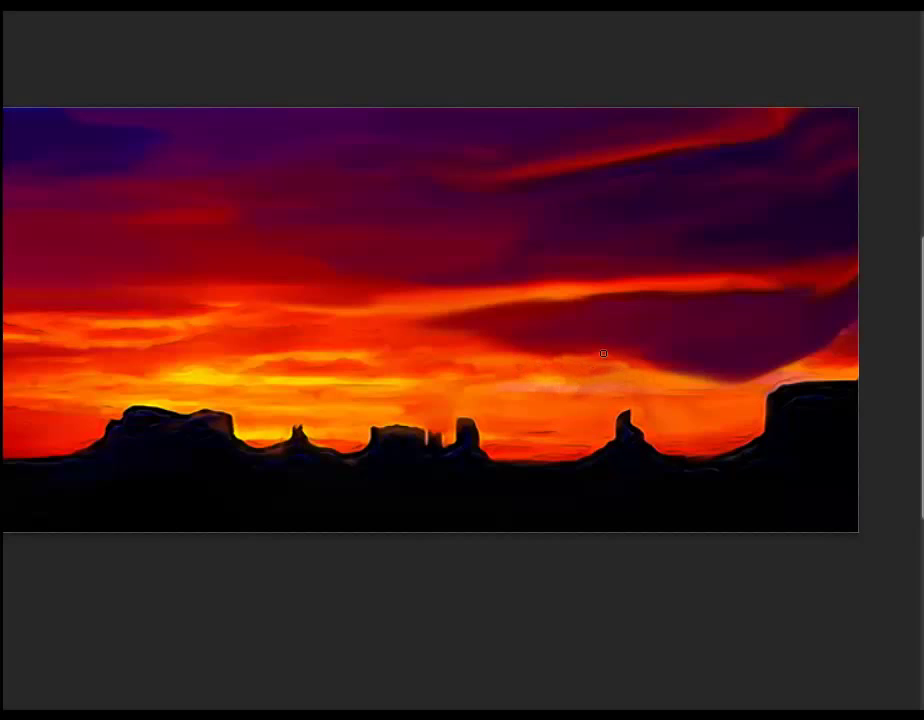
mouse_move(673, 381)
left_mouse_down()
mouse_move(831, 334)
mouse_move(740, 366)
left_mouse_up()
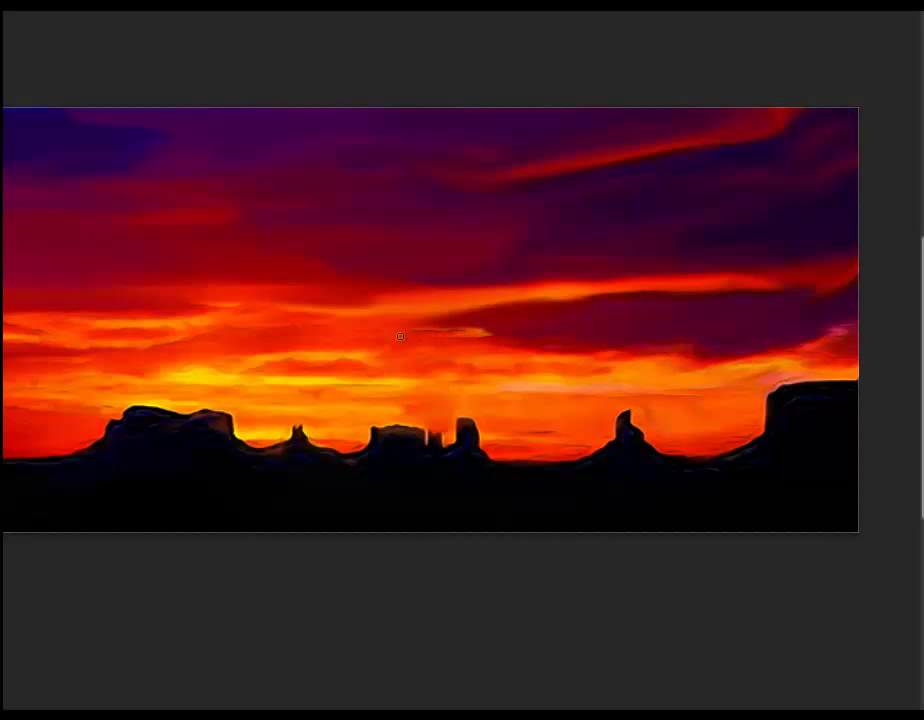
Drag wispy orange and red streaks through the middle, upper-right, and upper-left sky clouds.
left_click_drag(511, 345, 520, 342)
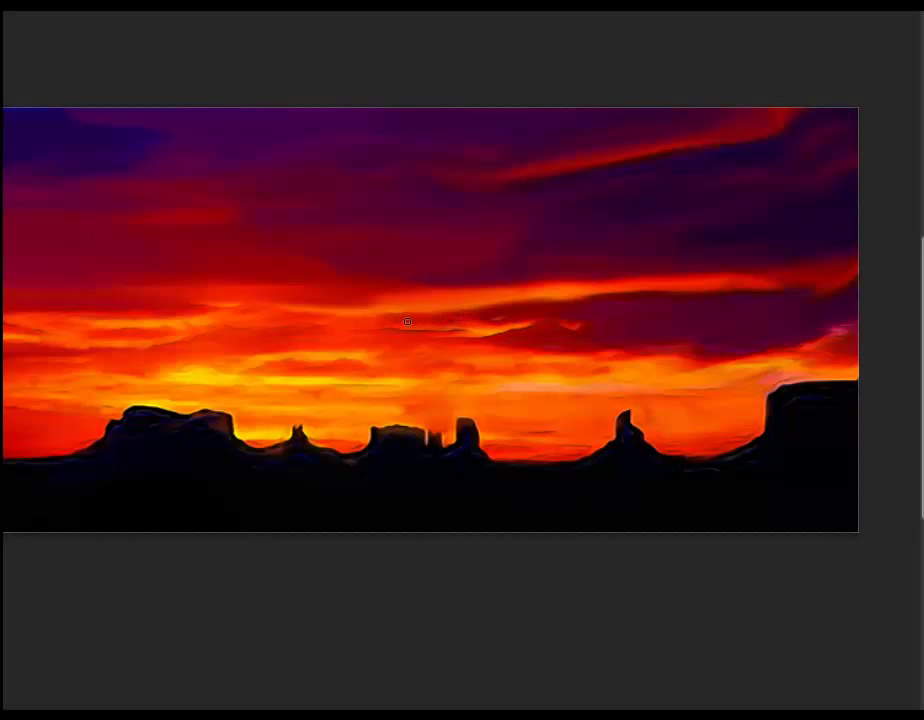
mouse_move(401, 316)
left_mouse_down()
mouse_move(458, 308)
mouse_move(511, 321)
left_mouse_up()
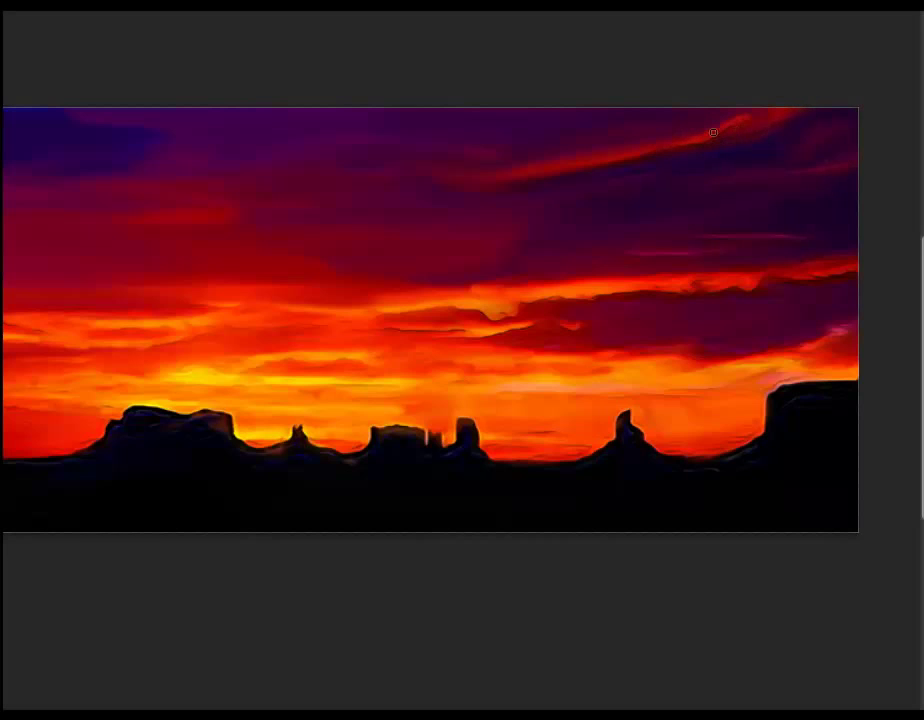
mouse_move(773, 138)
left_mouse_down()
mouse_move(556, 114)
mouse_move(536, 161)
left_mouse_up()
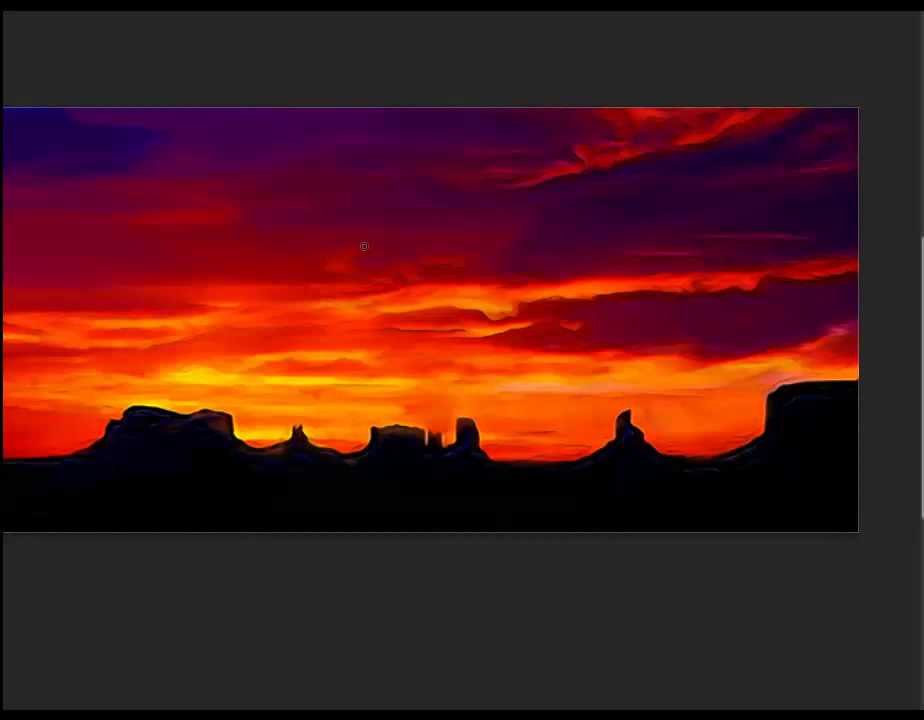
left_click_drag(300, 223, 234, 229)
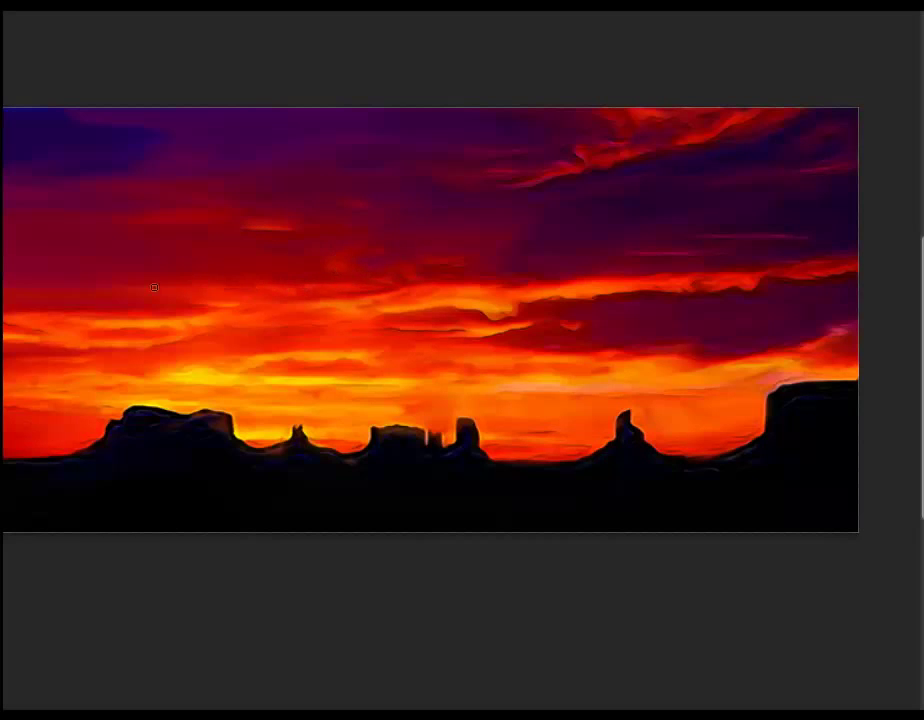
left_click_drag(144, 289, 235, 288)
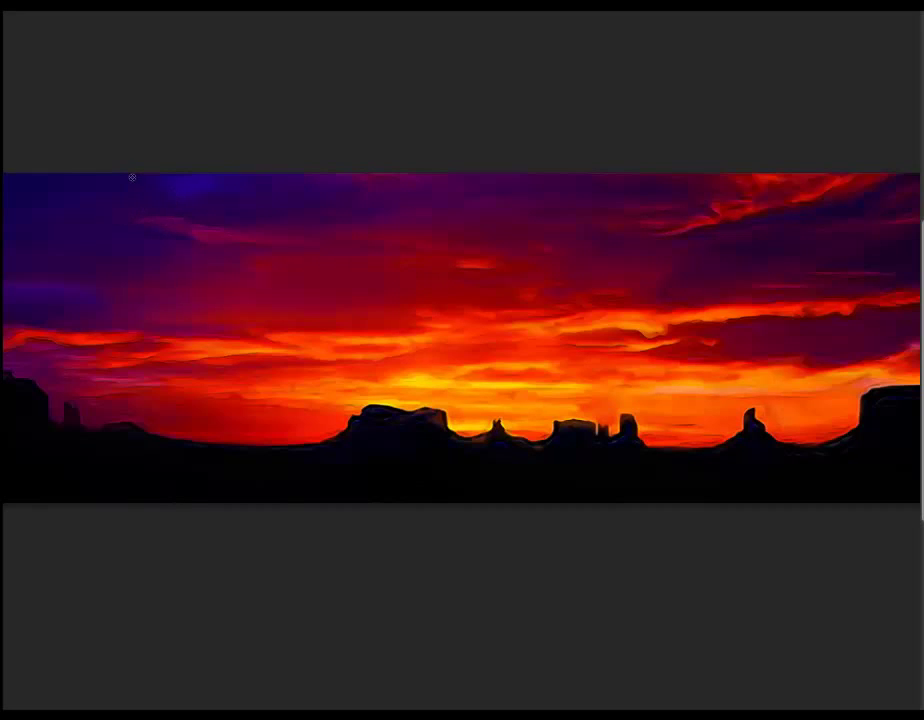
Bring the whole panorama into view, then darken the upper-left sky with a larger purple brush.
left_click_drag(115, 210, 384, 276)
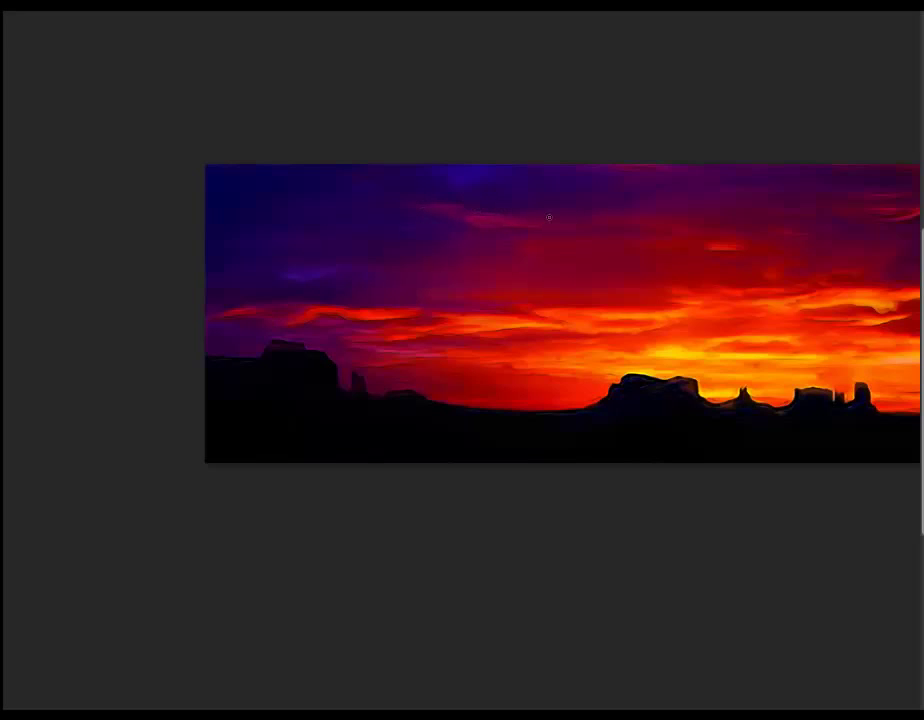
left_click_drag(810, 343, 667, 452)
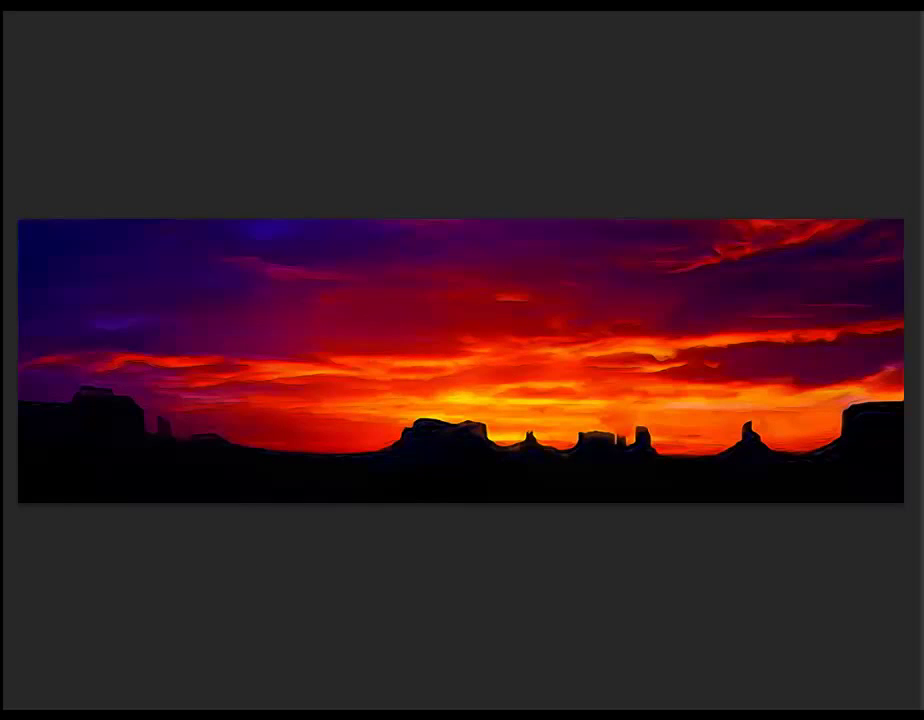
mouse_move(128, 256)
left_mouse_down()
mouse_move(101, 233)
mouse_move(214, 239)
mouse_move(105, 310)
left_mouse_up()
key("ctrl+z")
key("bracketright")
key("bracketright")
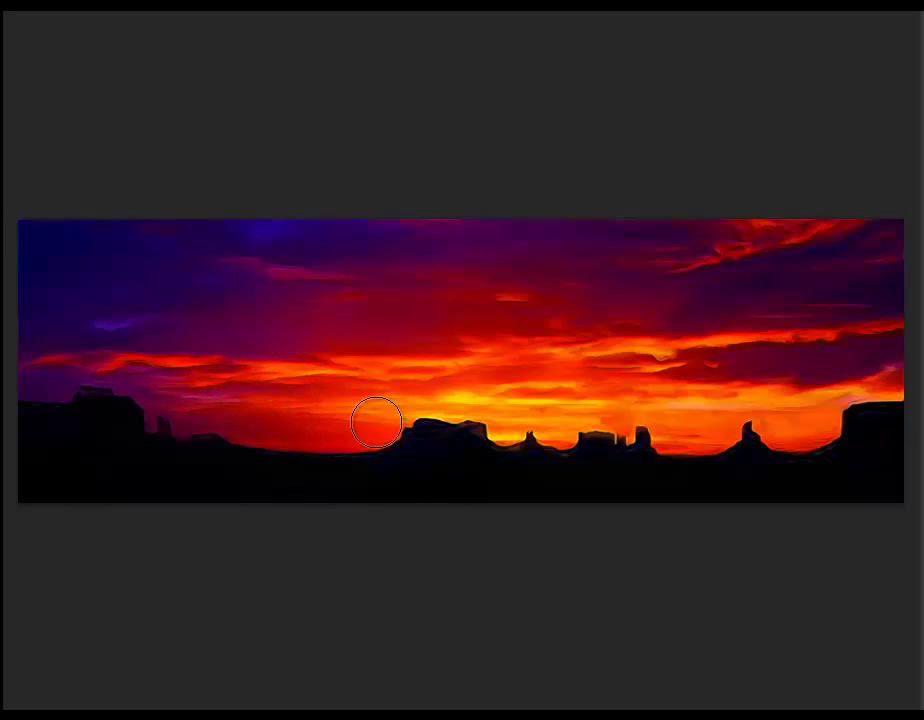